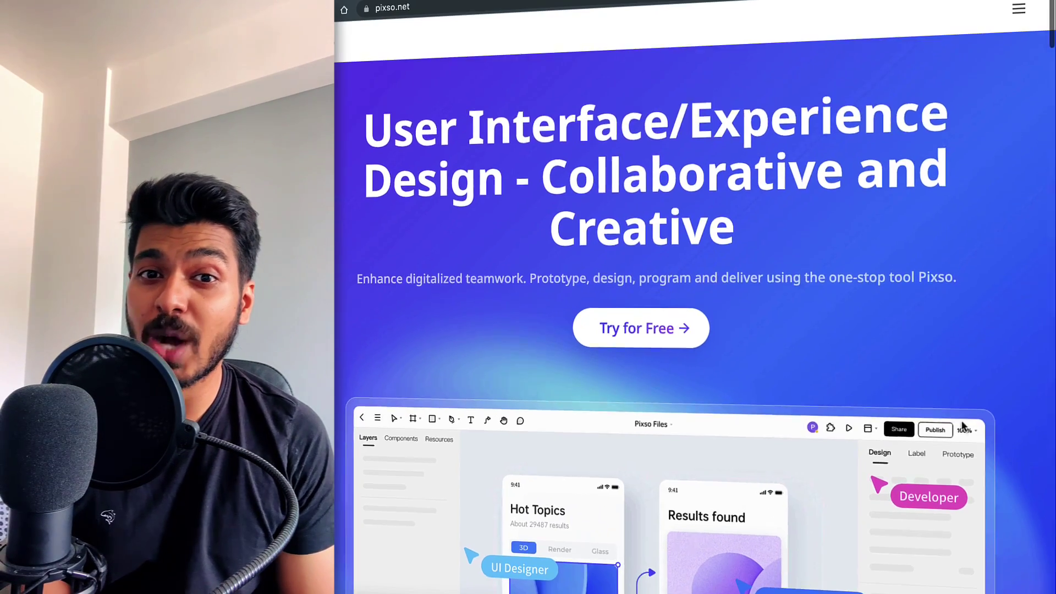
# Read through the Pixso home page from the introduction and feature sections to the team roles section
pyautogui.scroll(-3, 953, 382)
pyautogui.scroll(-6, 963, 426)
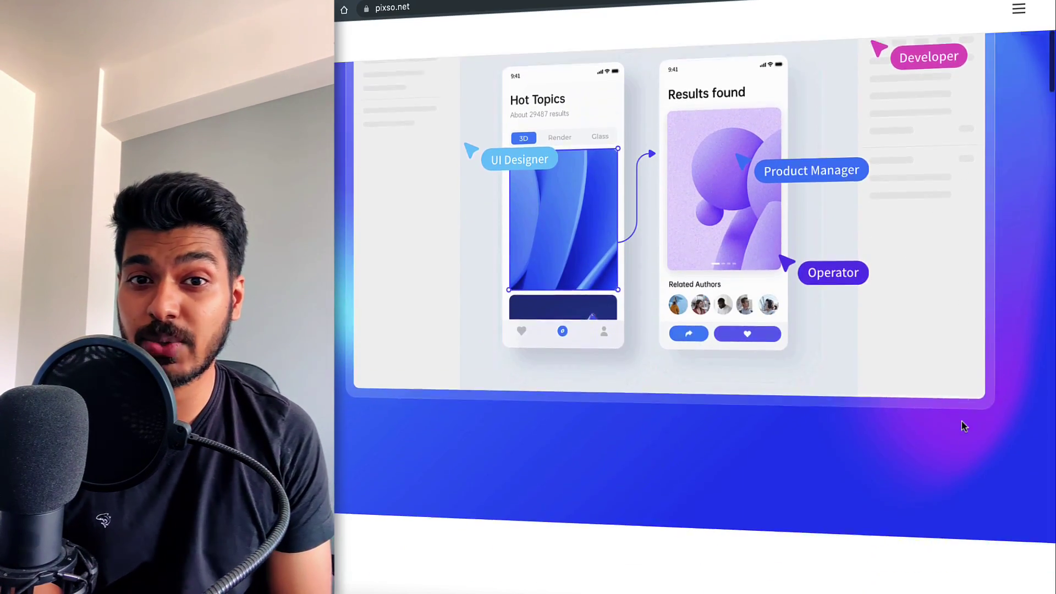
pyautogui.scroll(-8, 962, 422)
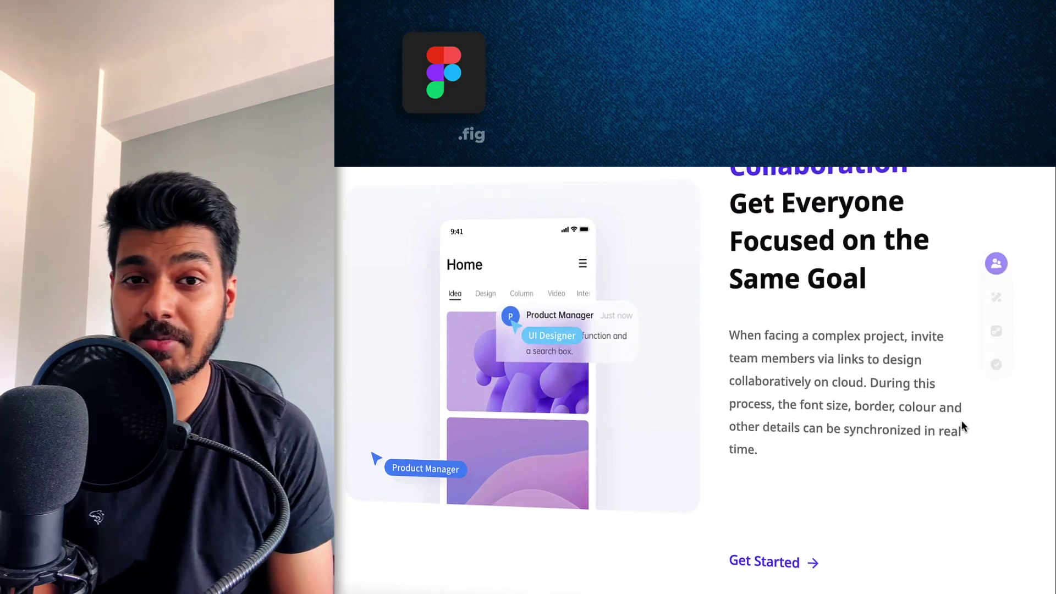
pyautogui.scroll(-8, 962, 421)
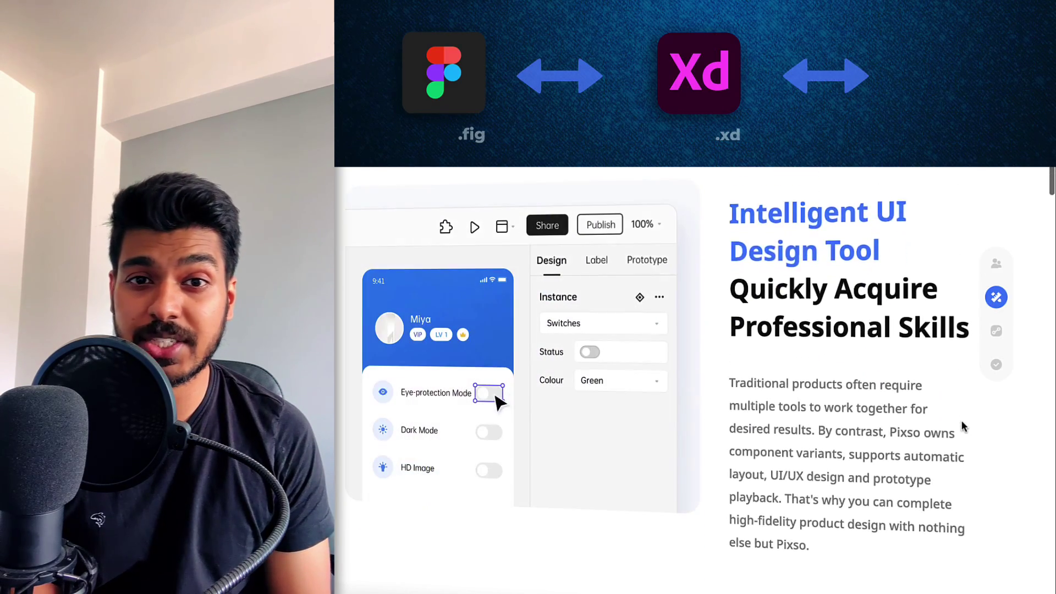
pyautogui.scroll(-5, 962, 427)
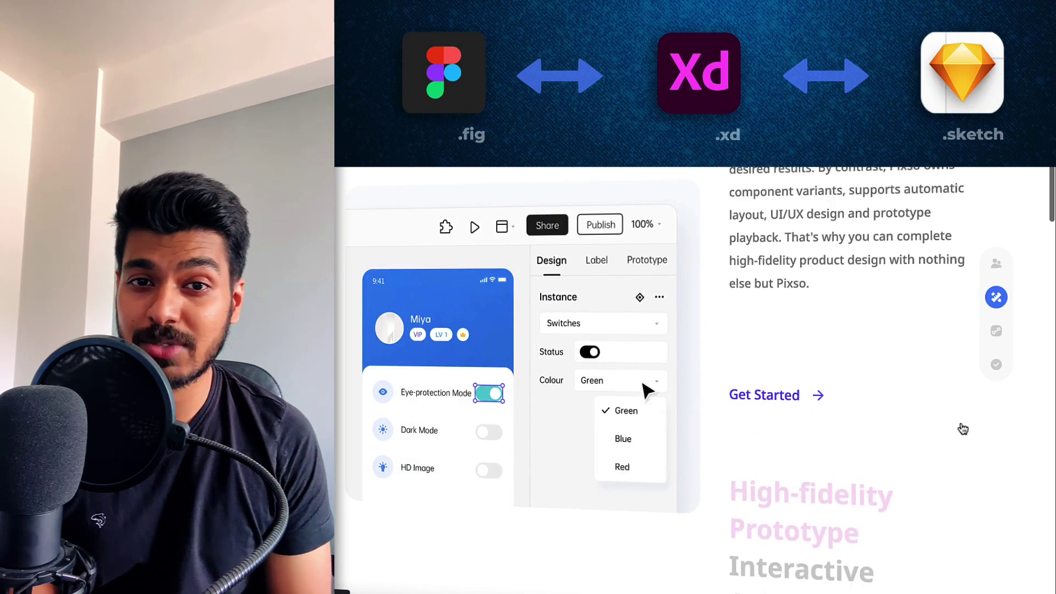
pyautogui.scroll(-5, 964, 428)
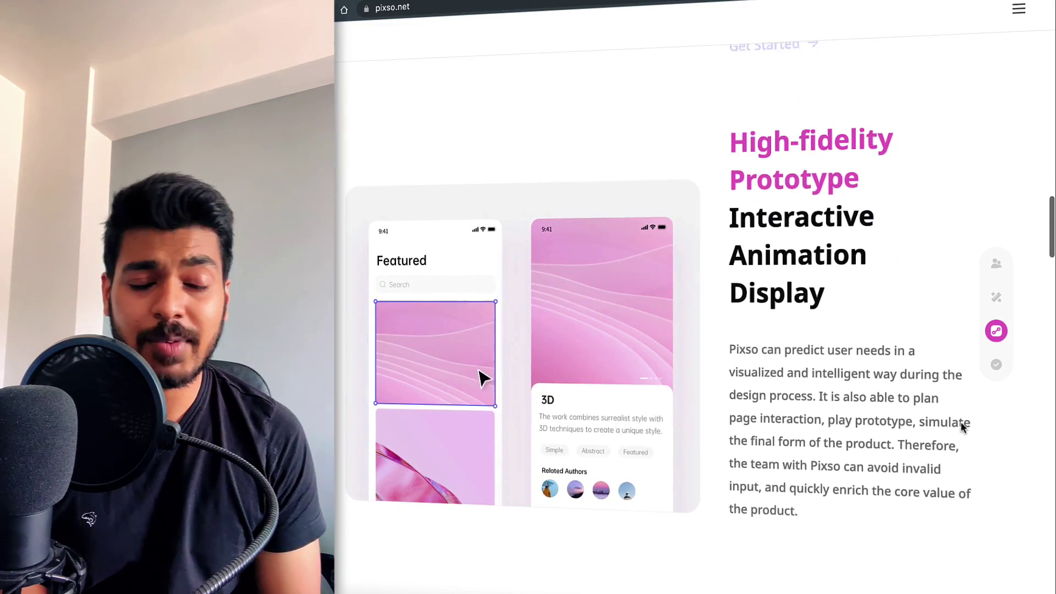
pyautogui.scroll(-6, 963, 428)
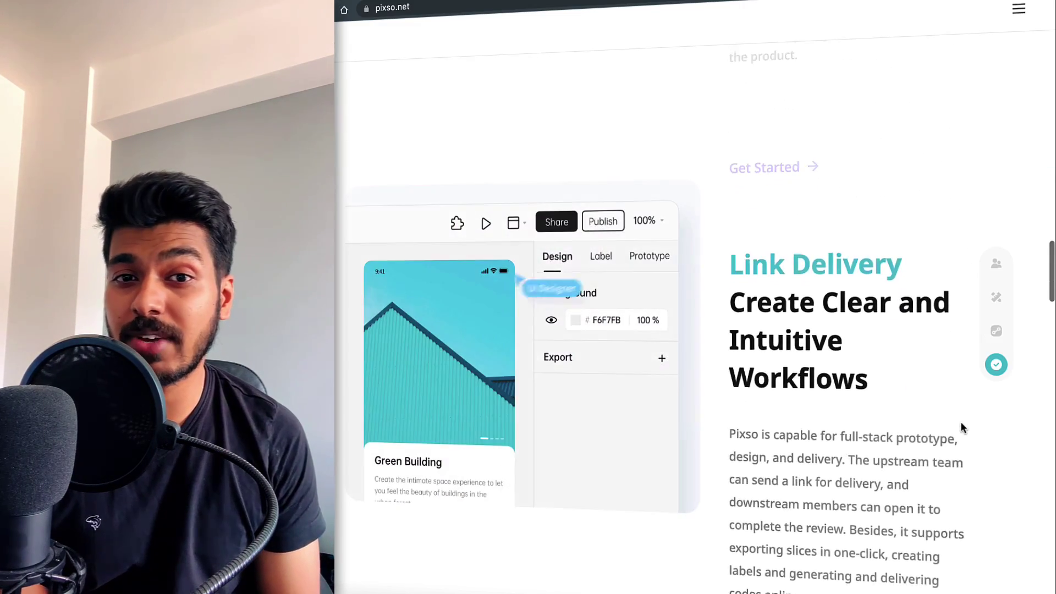
pyautogui.scroll(-6, 961, 427)
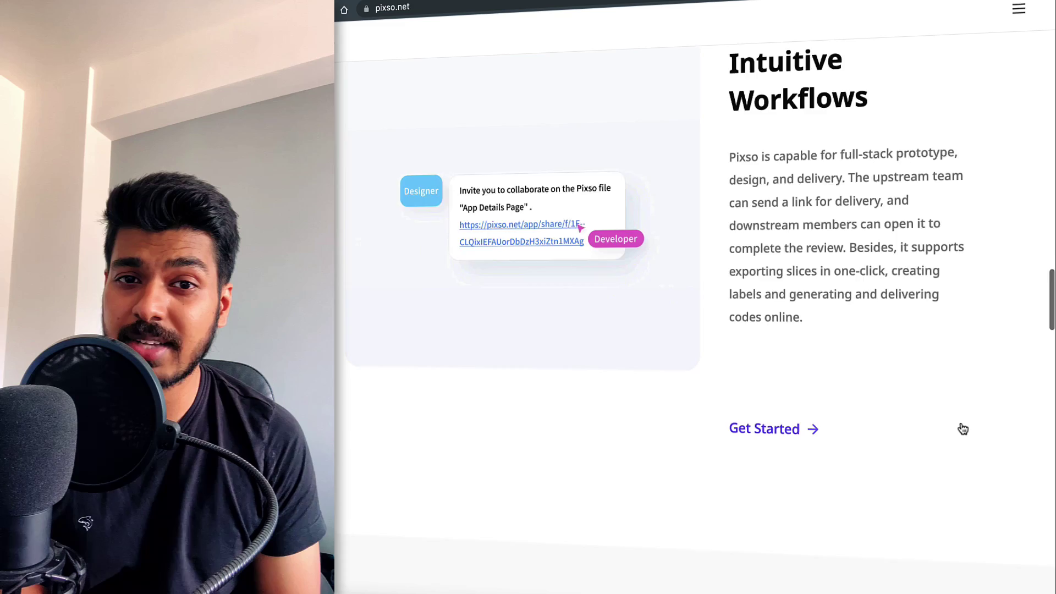
pyautogui.scroll(-7, 963, 429)
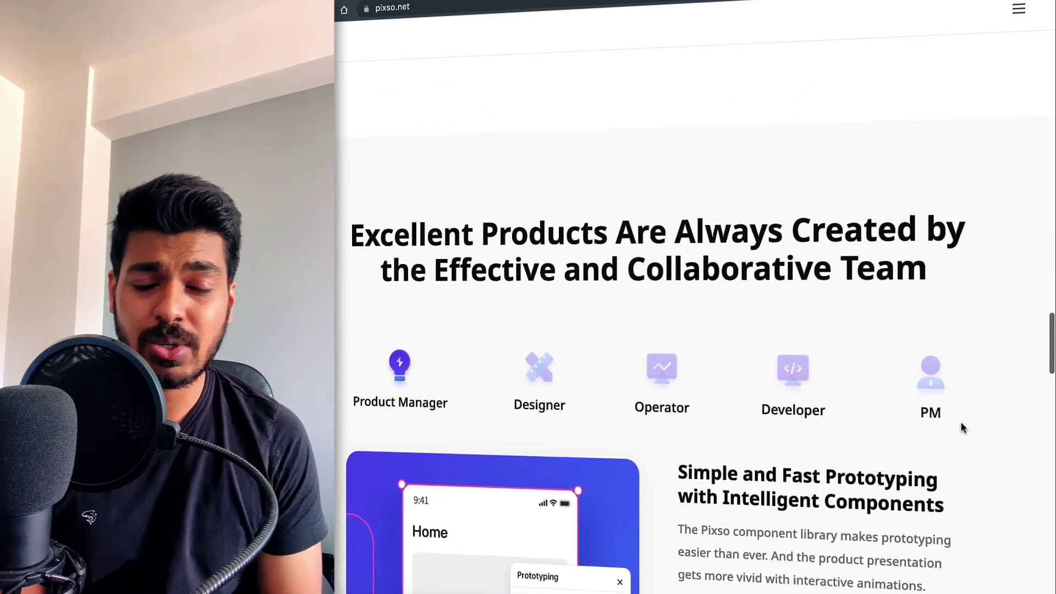
pyautogui.scroll(-4, 962, 428)
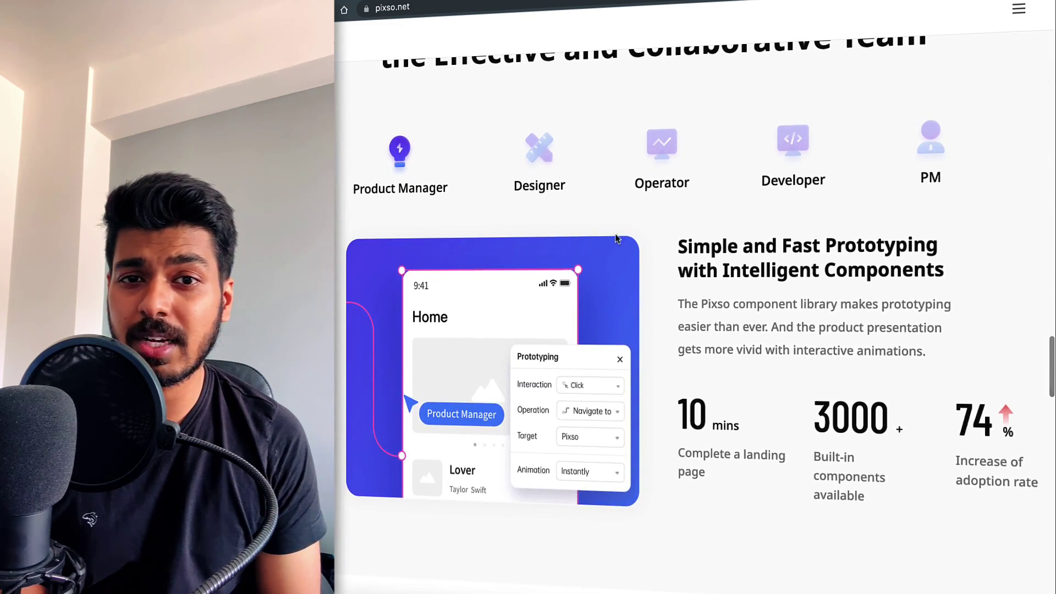
# View the Designer, Operator, Developer and PM role descriptions in the collaborative team section
pyautogui.click(540, 153)
pyautogui.click(641, 151)
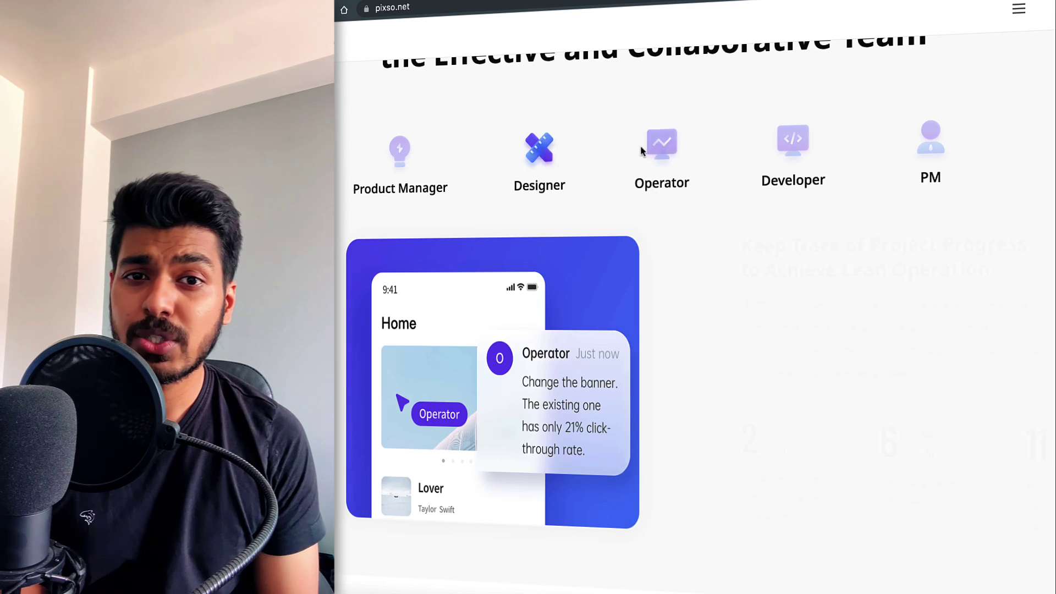
pyautogui.click(789, 144)
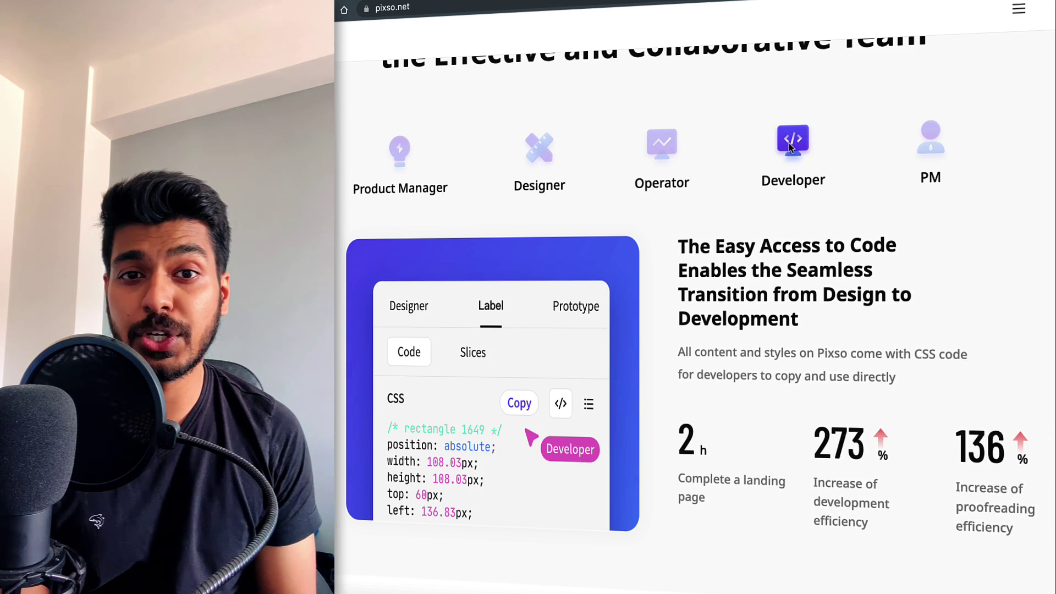
pyautogui.click(927, 146)
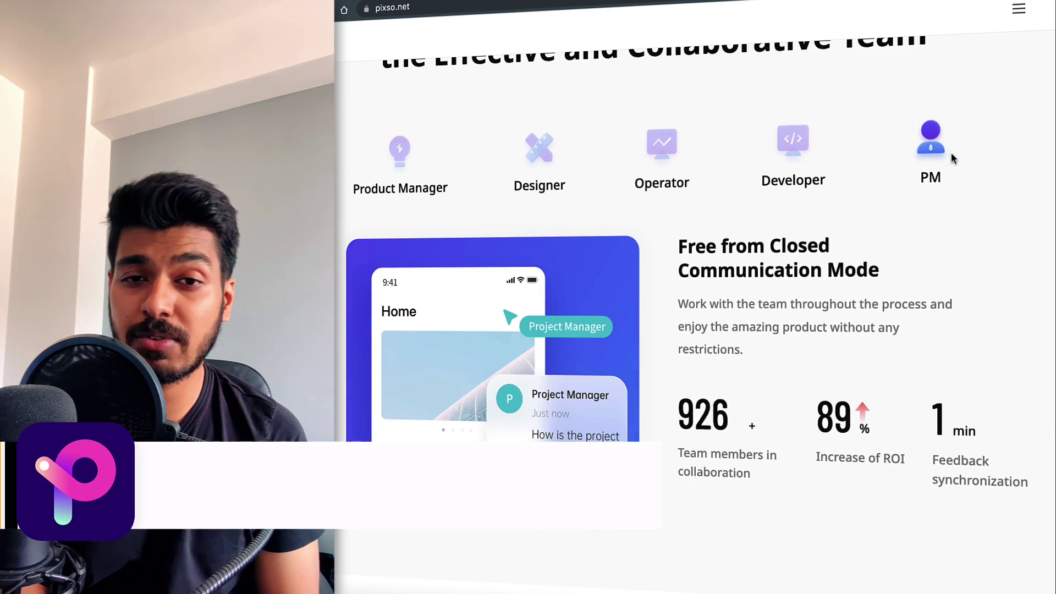
# Examine the supported import formats, community resources and news sections on the rest of the home page
pyautogui.scroll(-6, 988, 216)
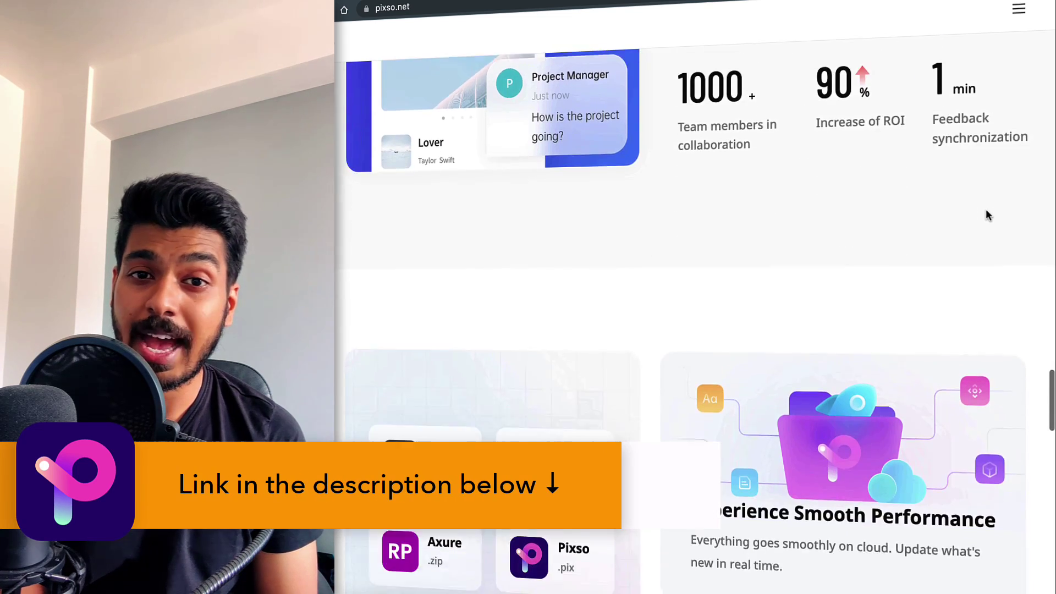
pyautogui.scroll(-5, 988, 215)
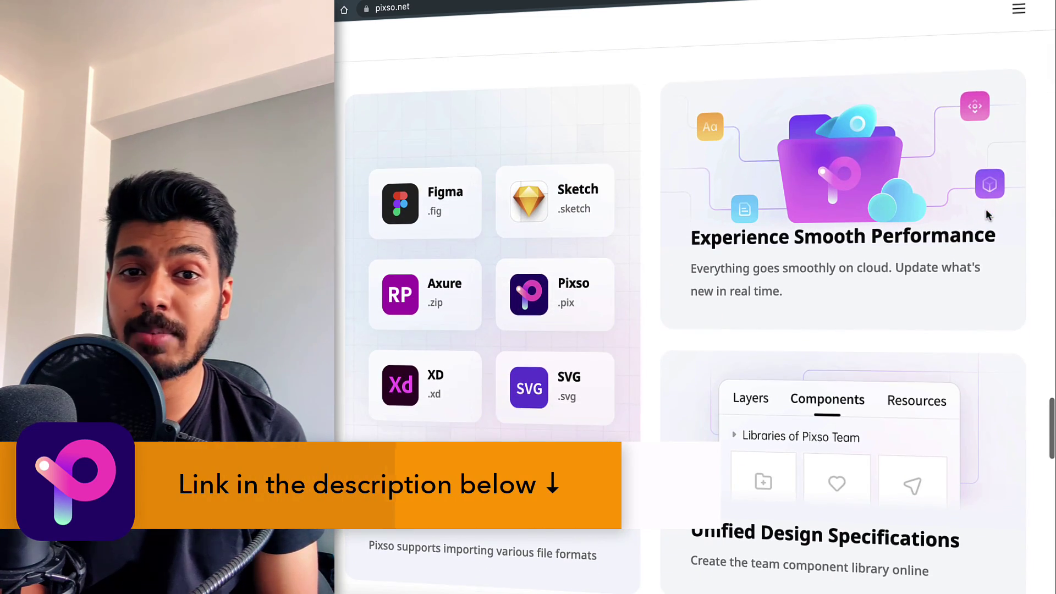
pyautogui.scroll(-1, 988, 214)
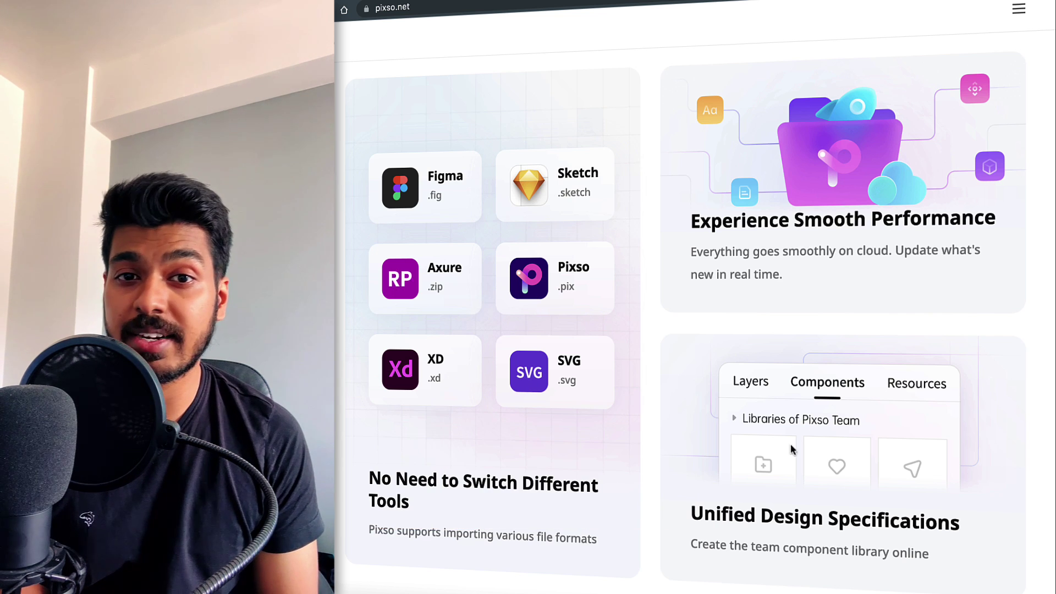
pyautogui.scroll(-8, 988, 494)
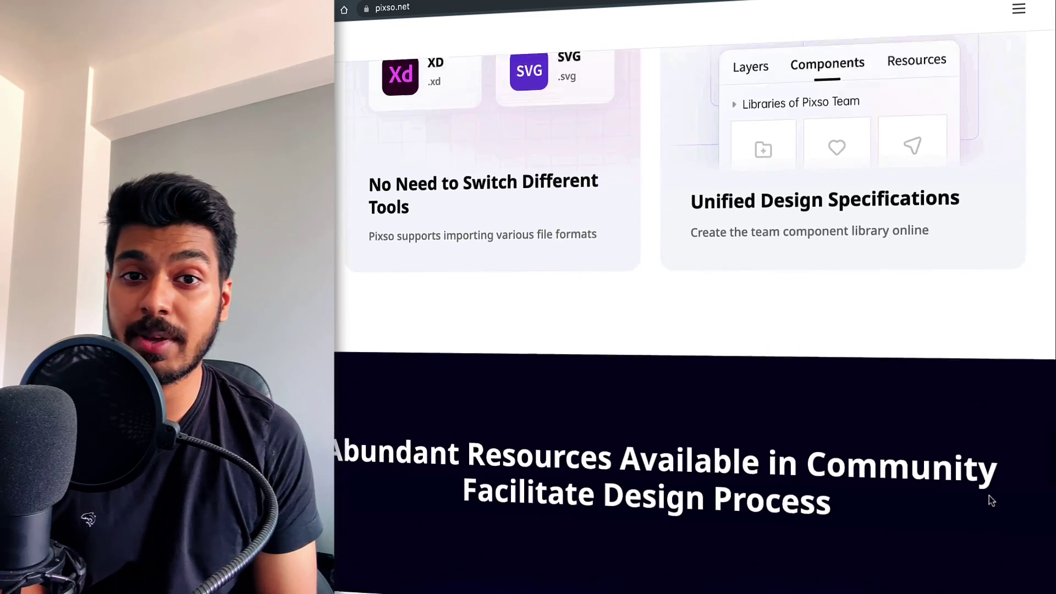
pyautogui.scroll(-6, 990, 499)
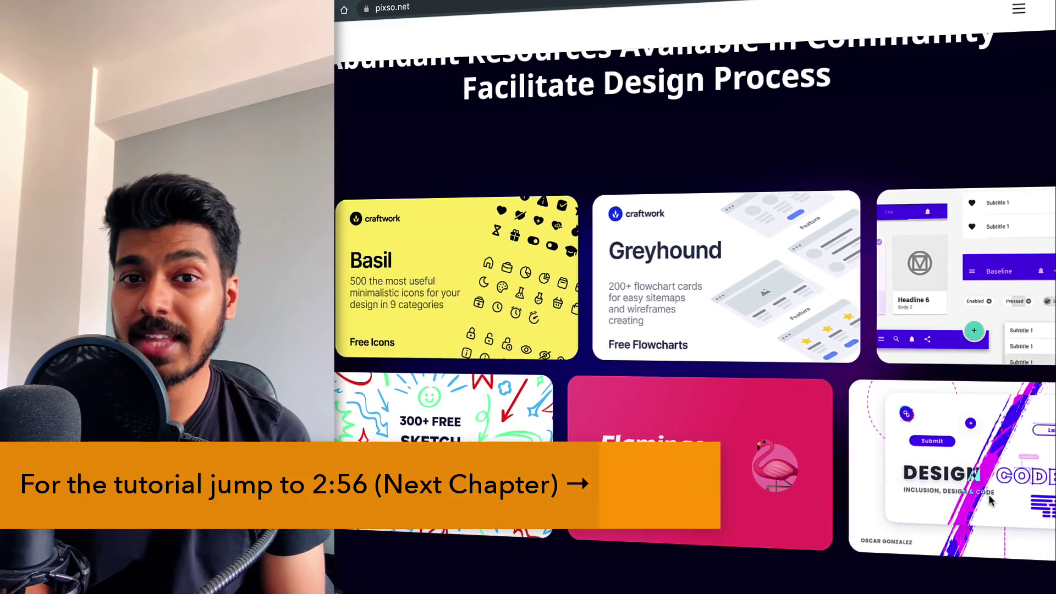
pyautogui.scroll(-10, 989, 498)
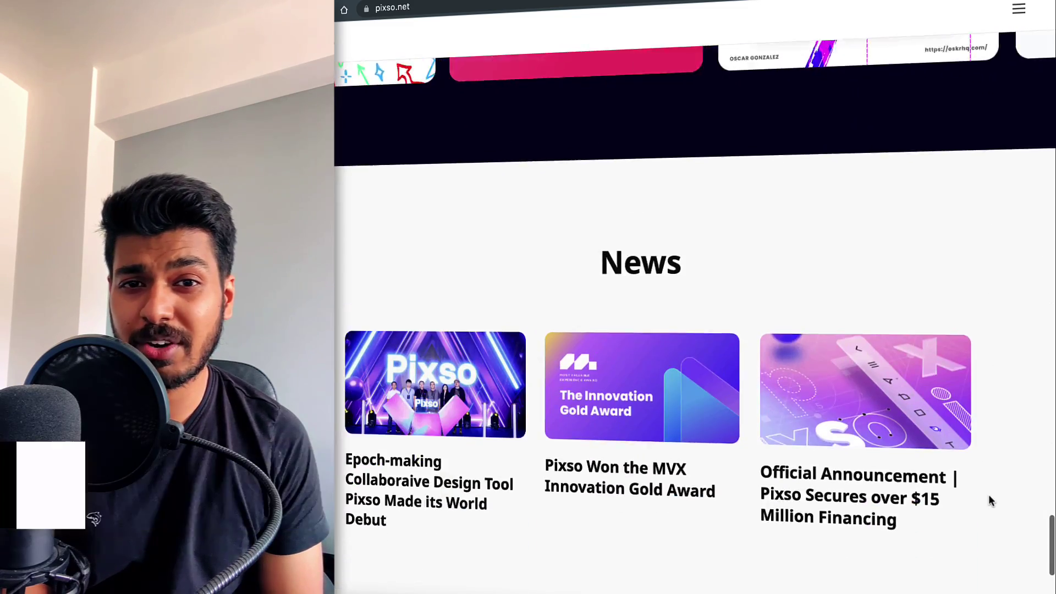
pyautogui.scroll(-5, 989, 494)
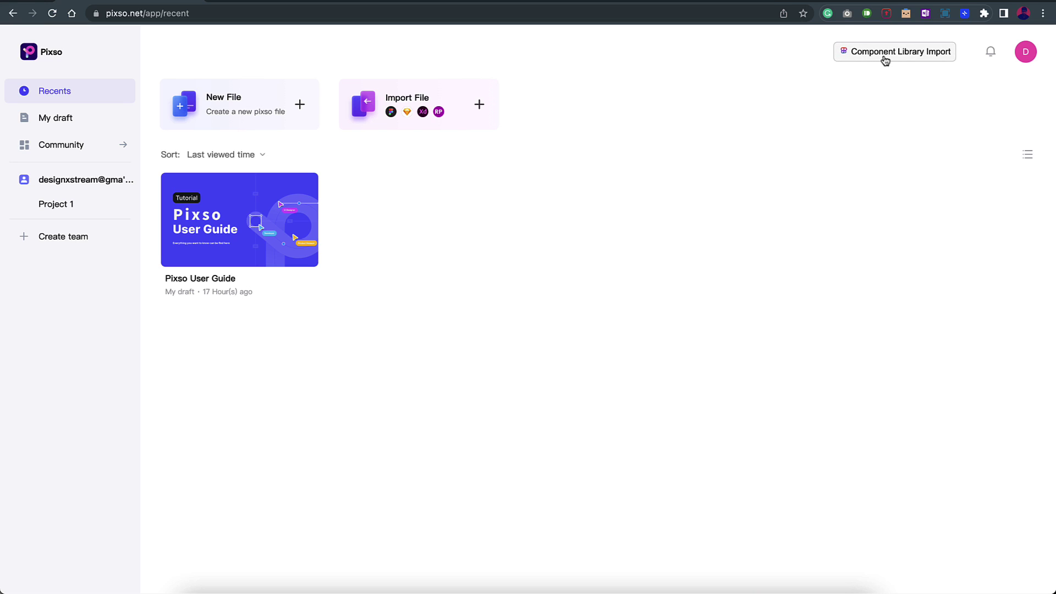
# Create a new Pixso file and add a mobile phone frame using the iPhone 8 preset
pyautogui.click(1023, 58)
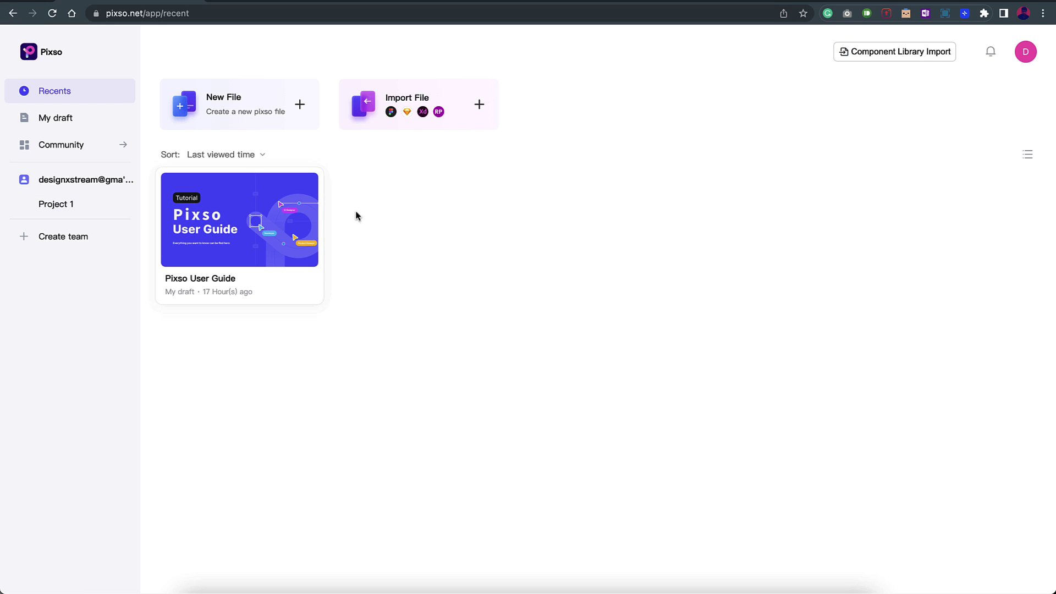
pyautogui.click(235, 109)
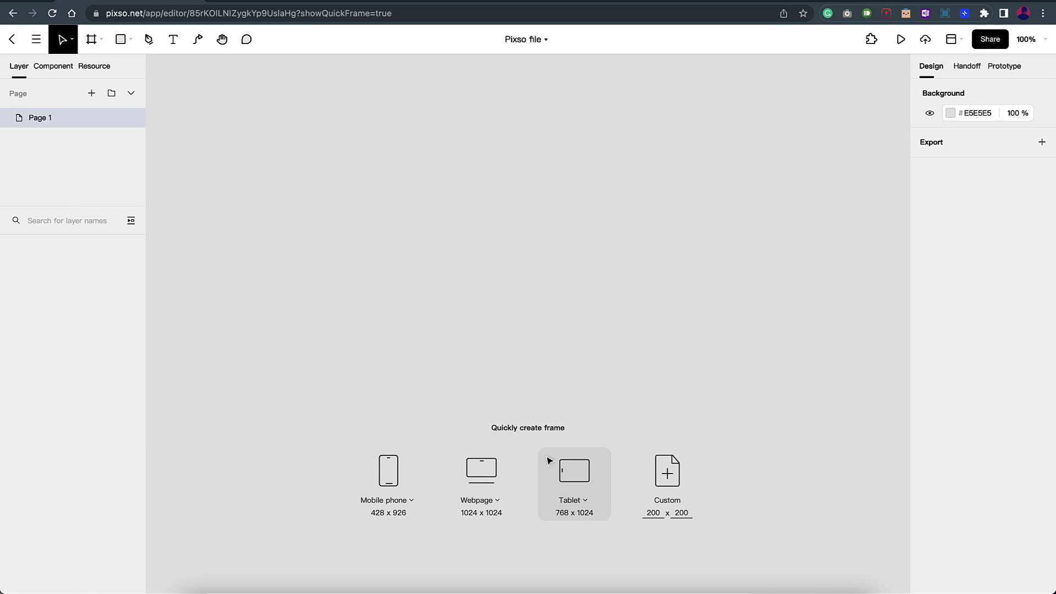
pyautogui.click(411, 499)
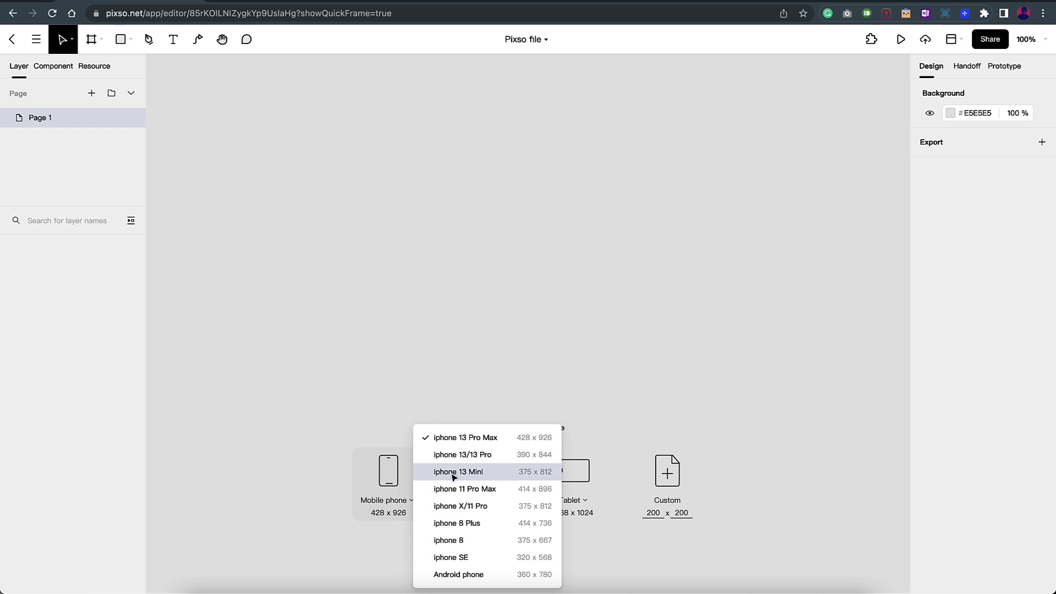
pyautogui.click(479, 542)
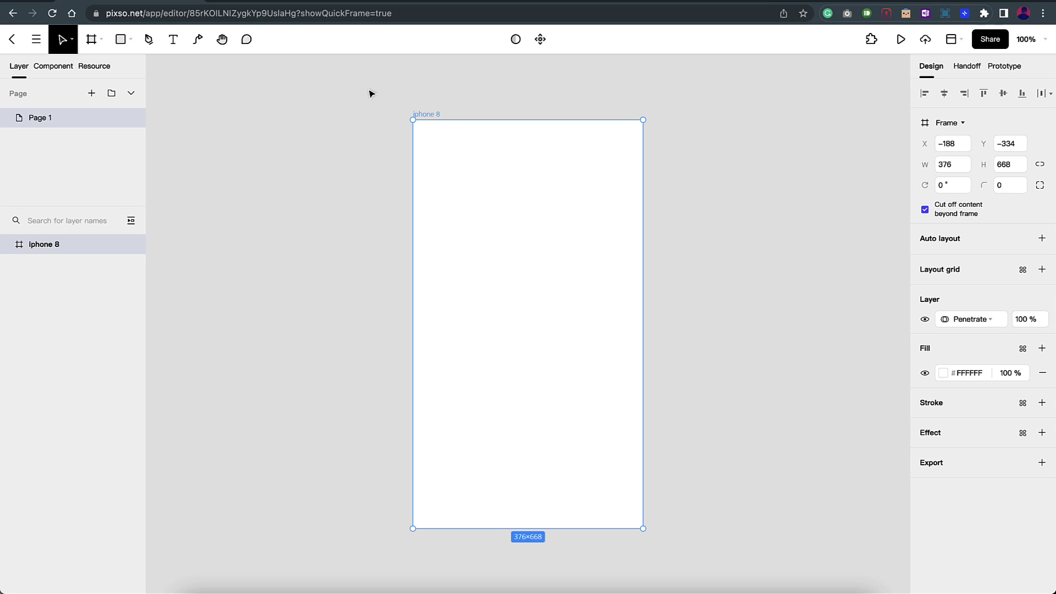
# Add a second frame with the iPhone 11 Pro Max preset beside the iPhone 8 frame
pyautogui.click(91, 39)
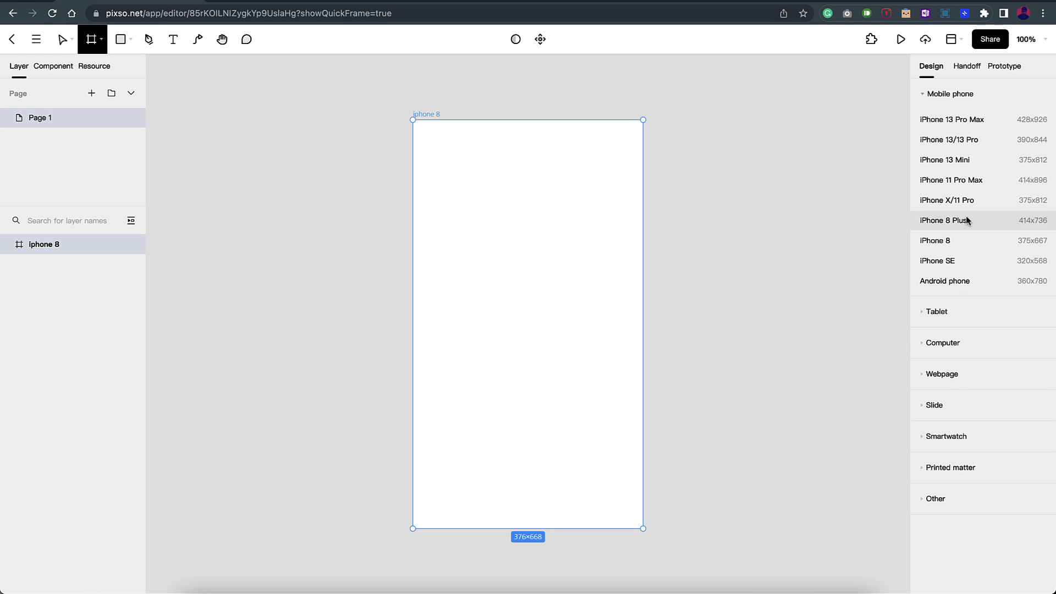
pyautogui.click(952, 180)
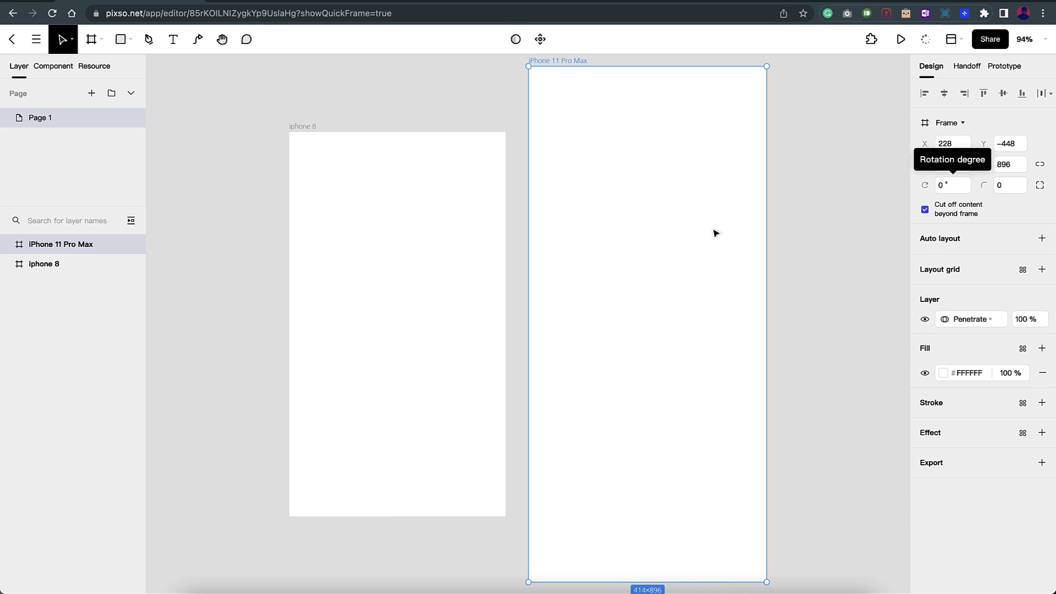
pyautogui.click(808, 235)
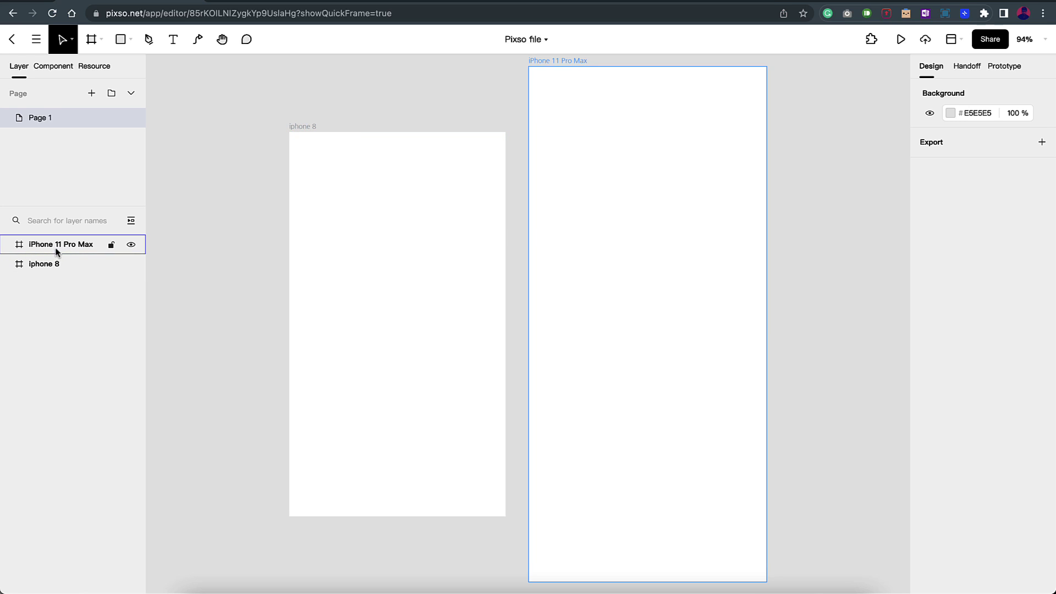
# Look over the component and resource libraries, and the shape and Pen drawing tools
pyautogui.click(49, 68)
pyautogui.click(94, 67)
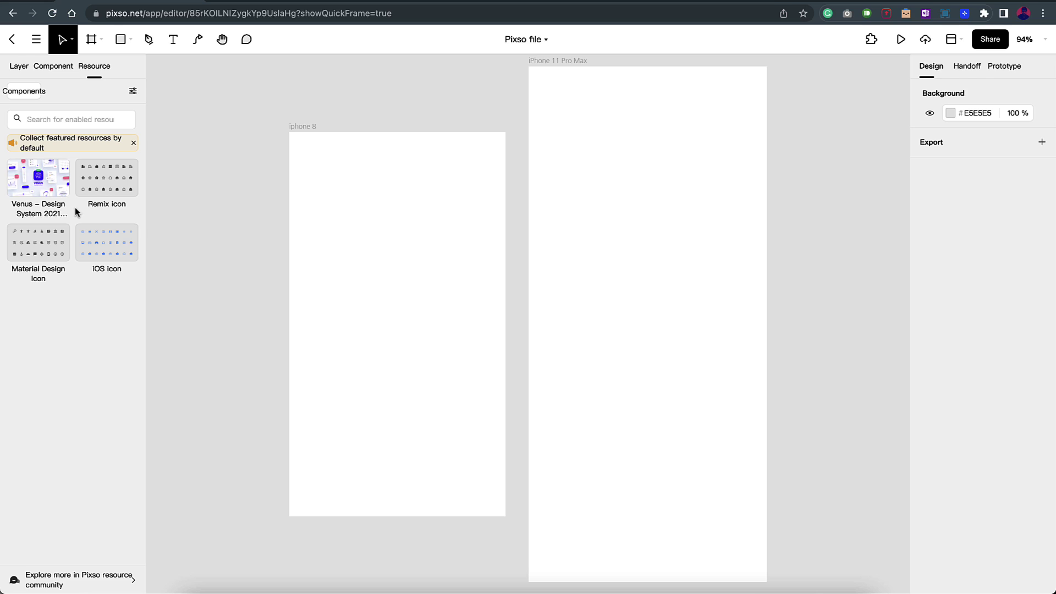
pyautogui.click(26, 71)
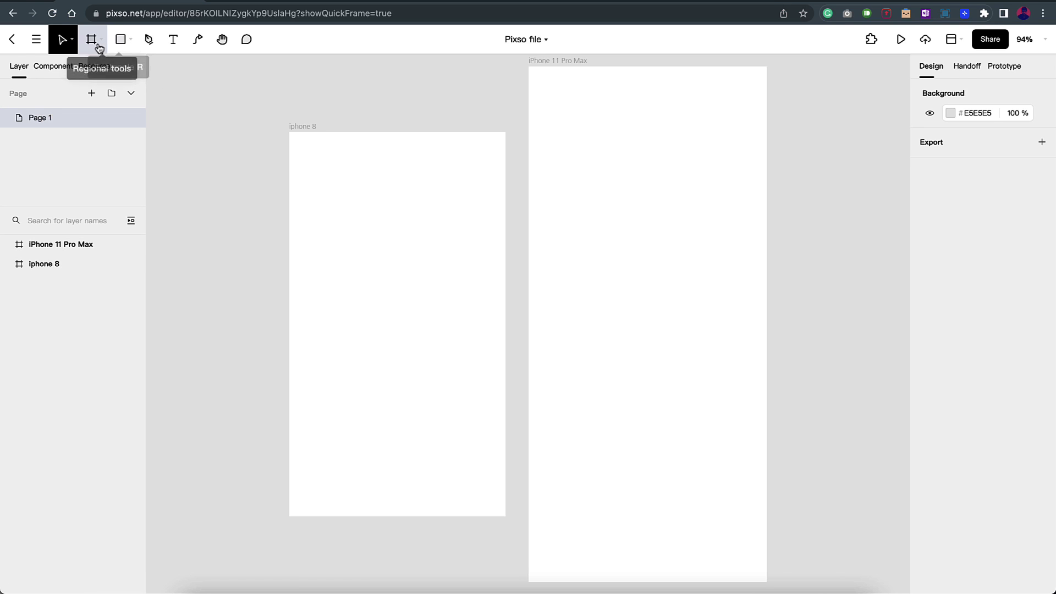
pyautogui.click(131, 42)
pyautogui.click(130, 42)
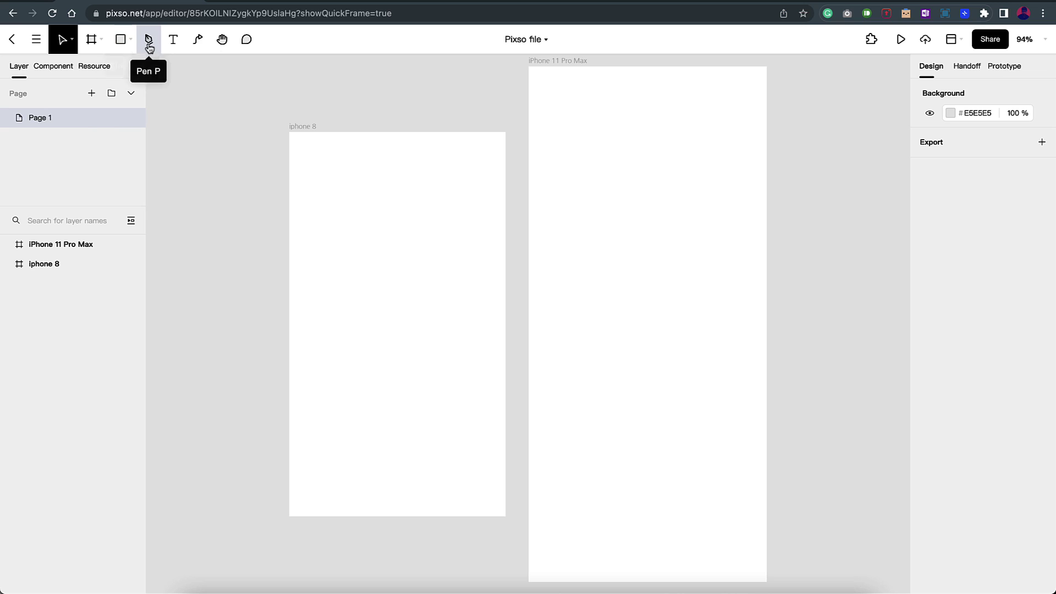
pyautogui.click(149, 47)
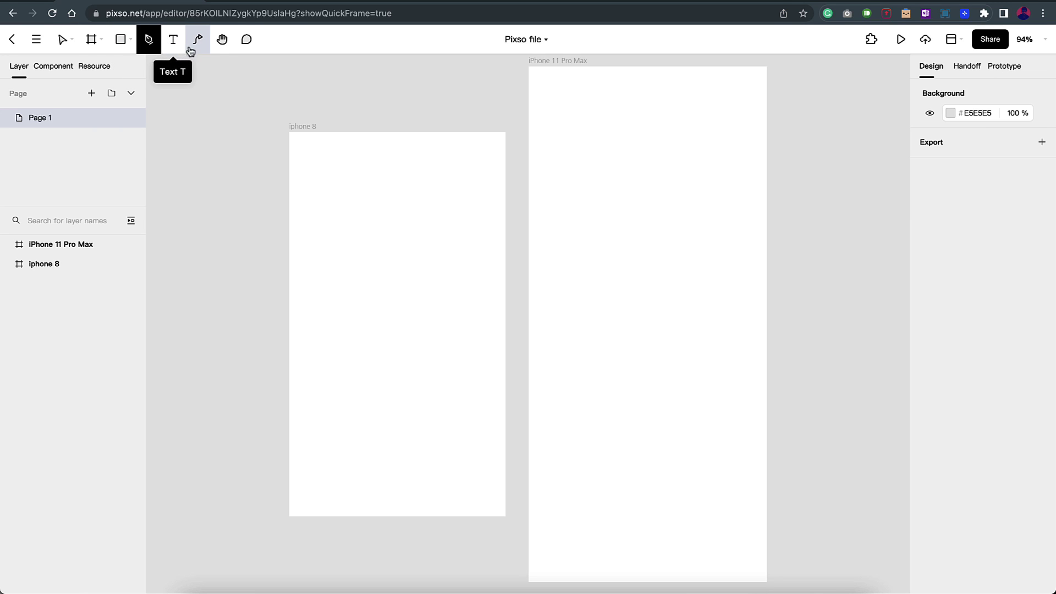
# Draw a connector line from the iPhone 8 frame's right edge to the iPhone 11 Pro Max frame's left edge
pyautogui.click(196, 43)
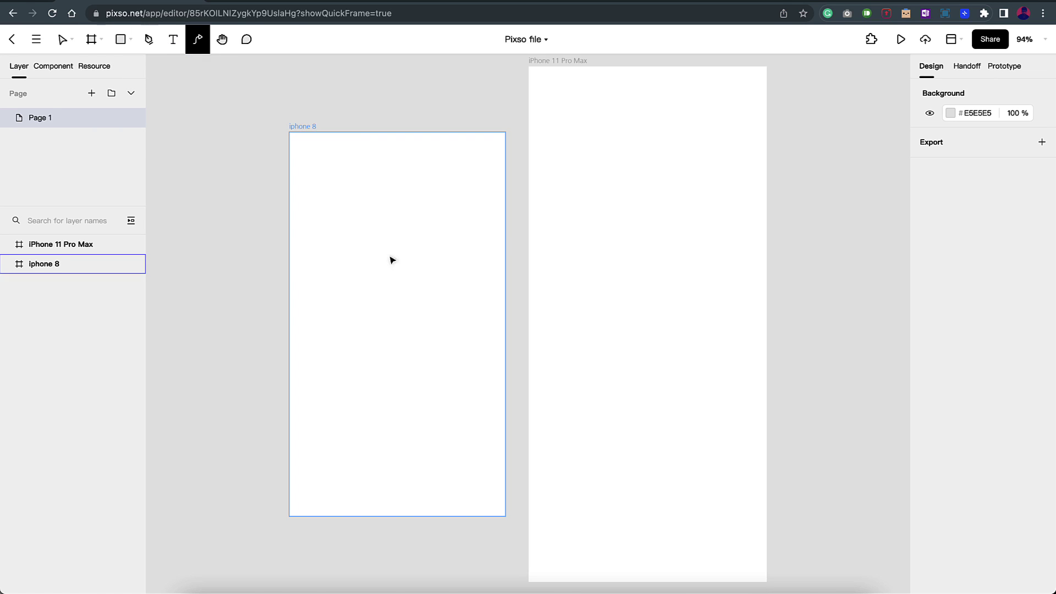
pyautogui.click(460, 297)
pyautogui.moveTo(506, 325); pyautogui.dragTo(529, 324)
pyautogui.scroll(-5, 575, 281)
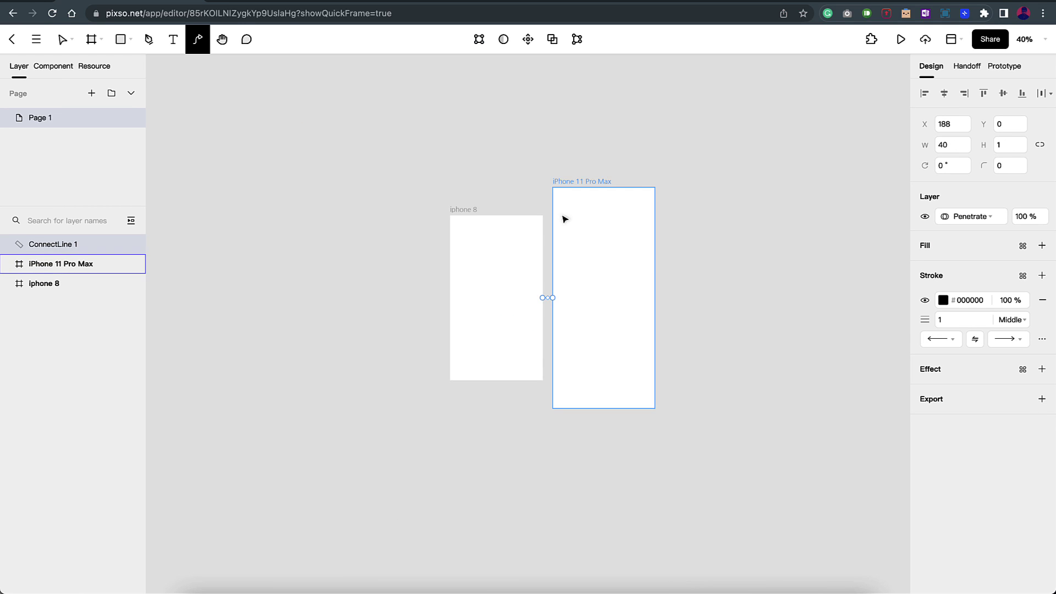
# Move the iPhone 11 Pro Max frame up and away from the iPhone 8 frame, to about X 377, Y -515
pyautogui.moveTo(562, 184); pyautogui.dragTo(603, 165)
pyautogui.scroll(6, 531, 310)
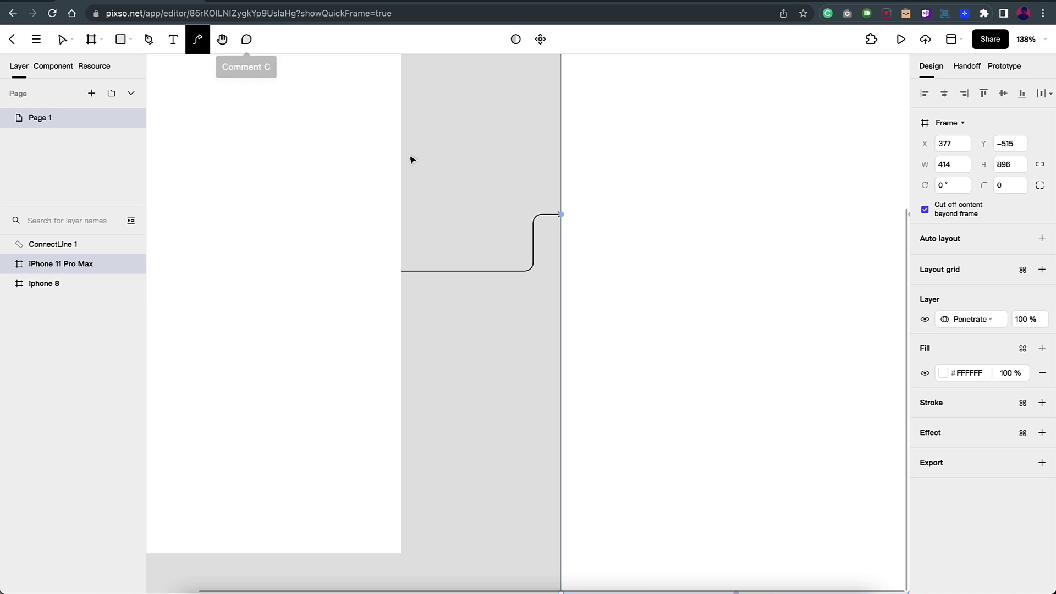
pyautogui.scroll(-8, 412, 158)
pyautogui.press('Escape')
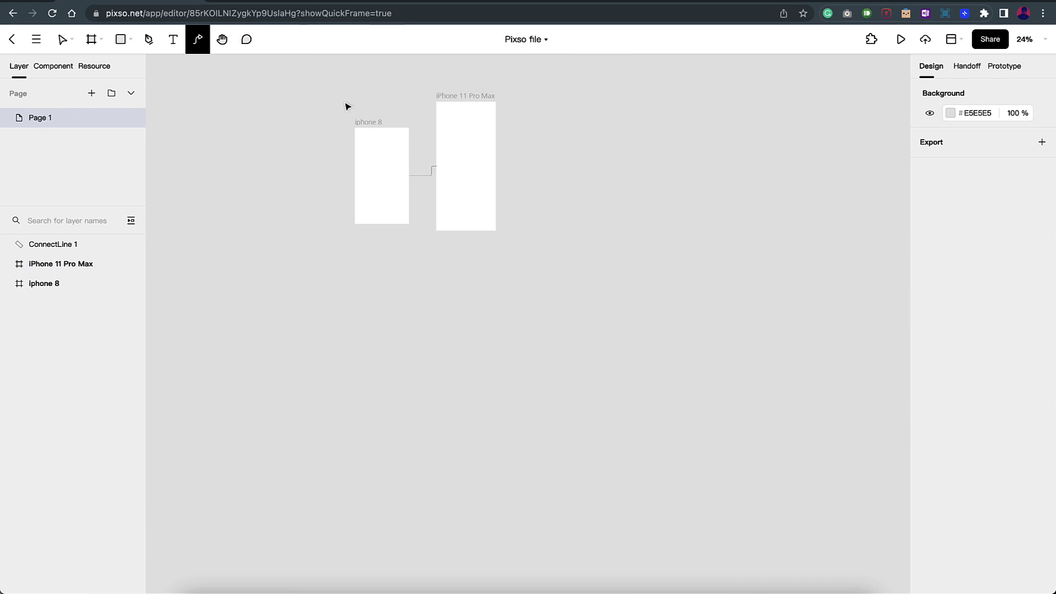
# Look over the available plugins and the link invitation sharing options, and return to the recent files overview
pyautogui.click(873, 44)
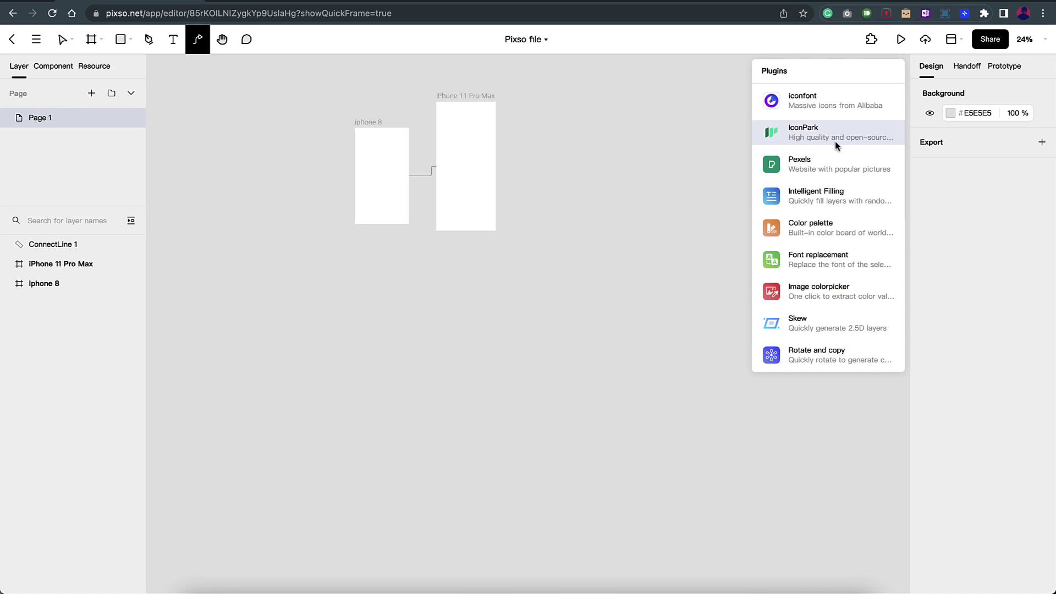
pyautogui.click(873, 39)
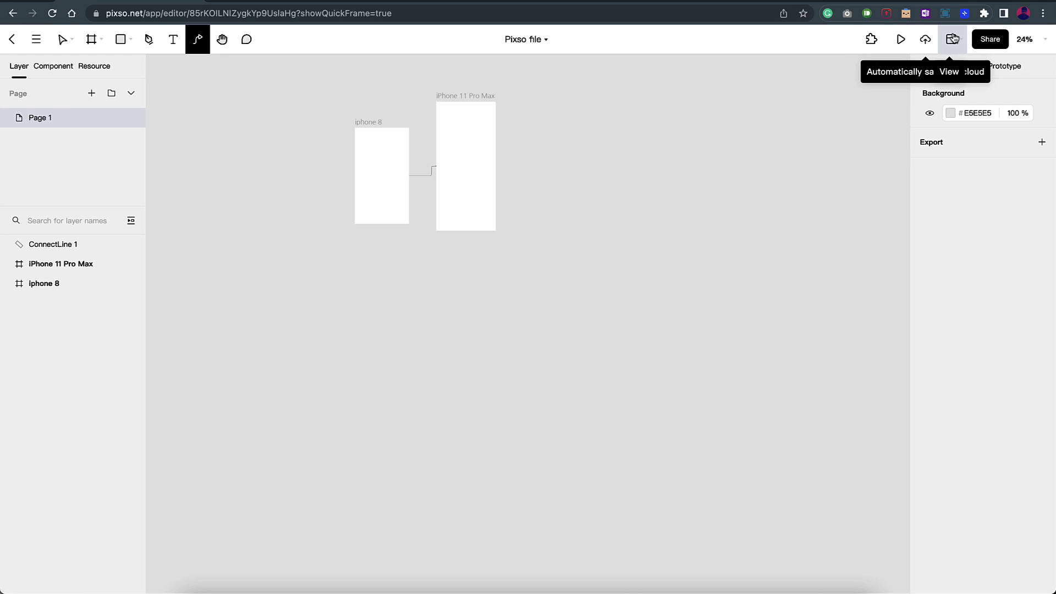
pyautogui.click(995, 42)
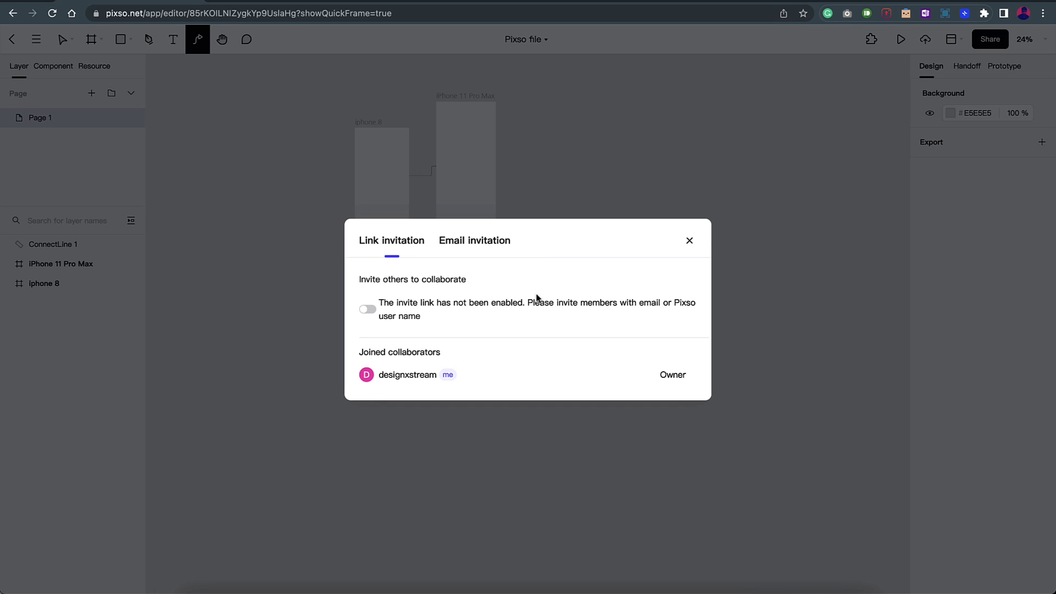
pyautogui.click(688, 243)
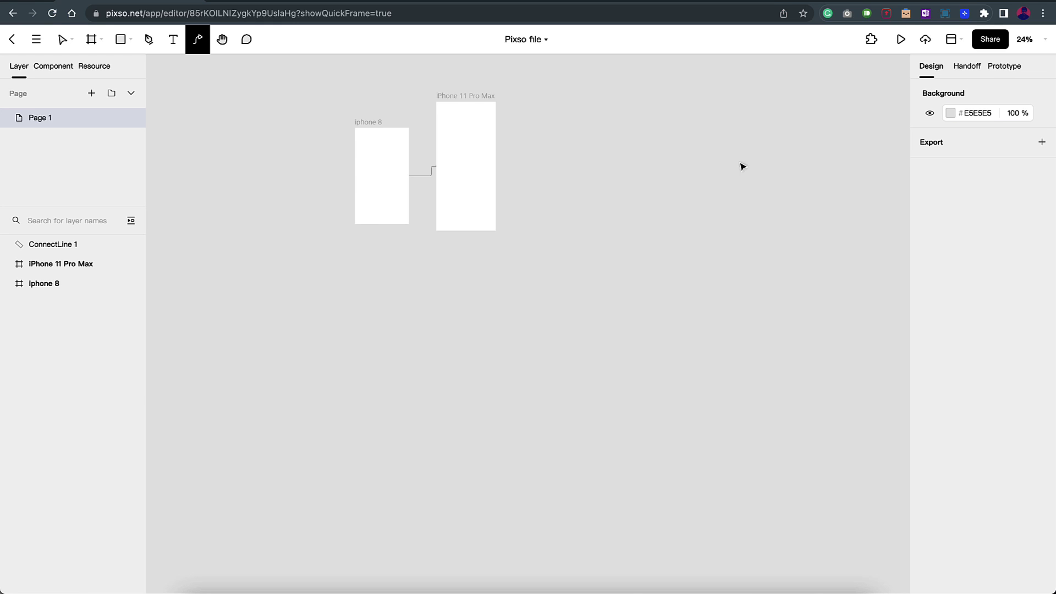
pyautogui.hotkey('alt', 'Left')
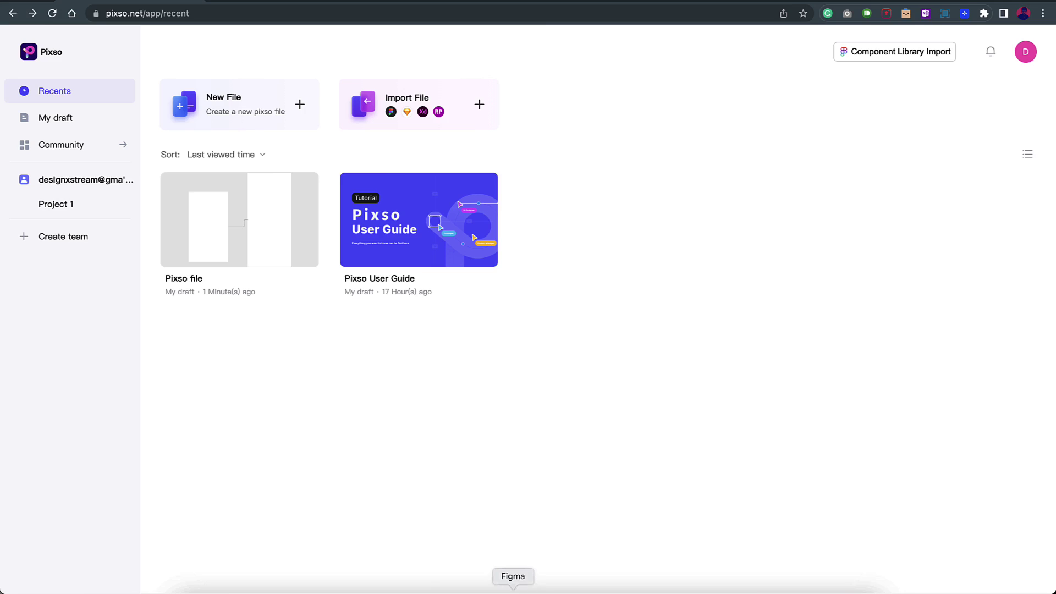
# Switch to Figma and save a local copy of the Instagram Carousels design as Instagram Carousels.fig in the Downloads folder
pyautogui.click(507, 578)
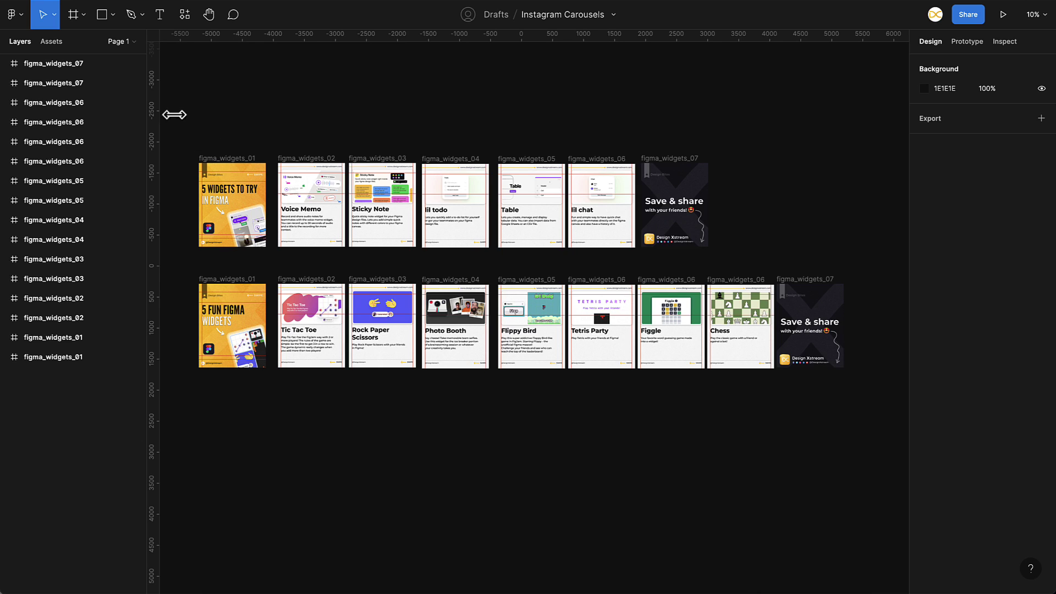
pyautogui.click(17, 22)
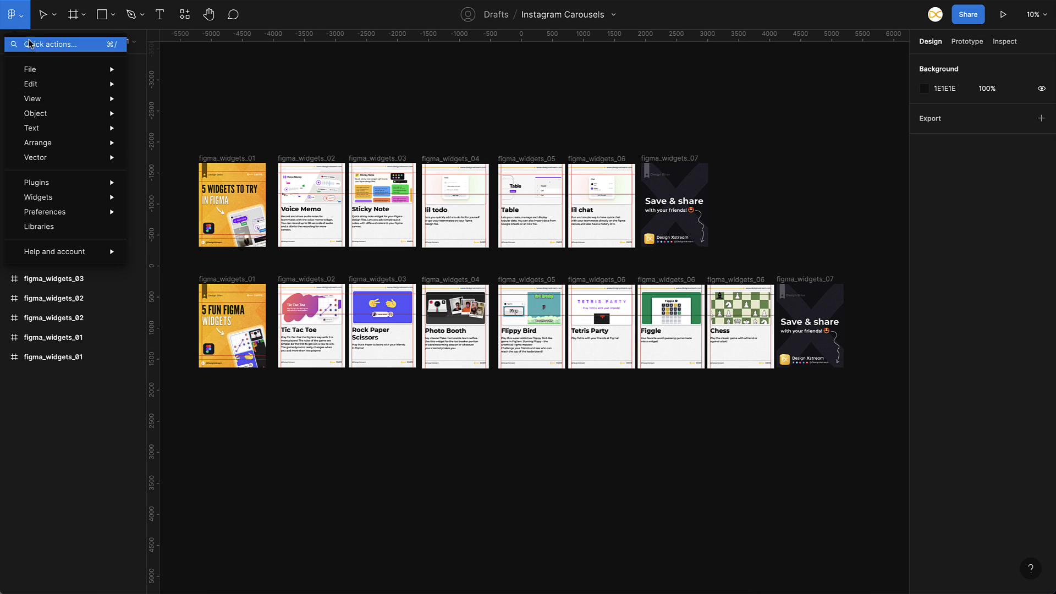
pyautogui.moveTo(62, 70)
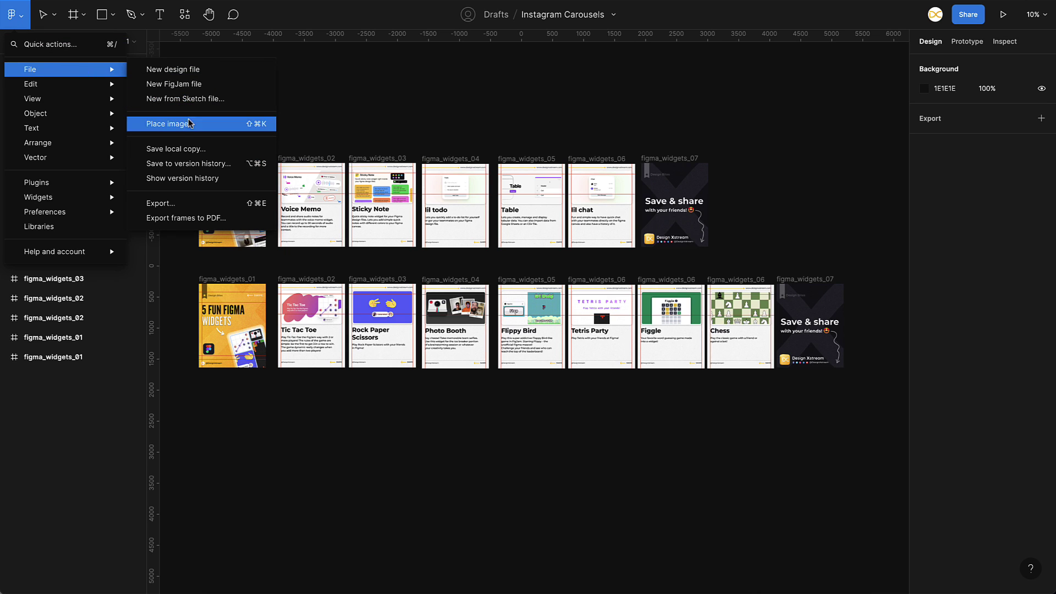
pyautogui.click(206, 156)
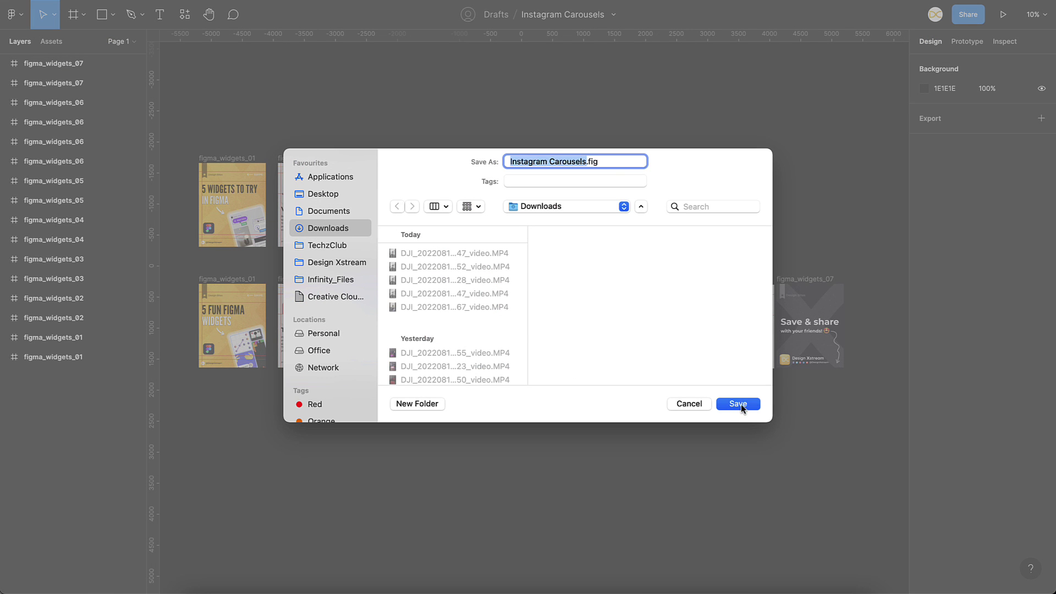
pyautogui.click(736, 405)
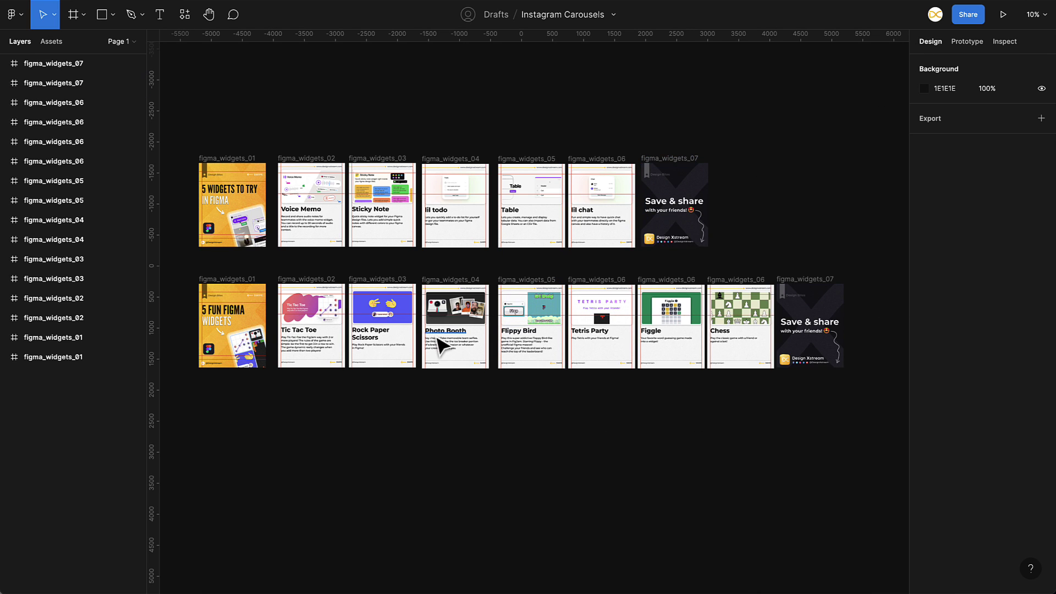
# Switch back to Pixso and import the Figma file Instagram Carousels.fig from the Downloads folder into My draft
pyautogui.click(414, 584)
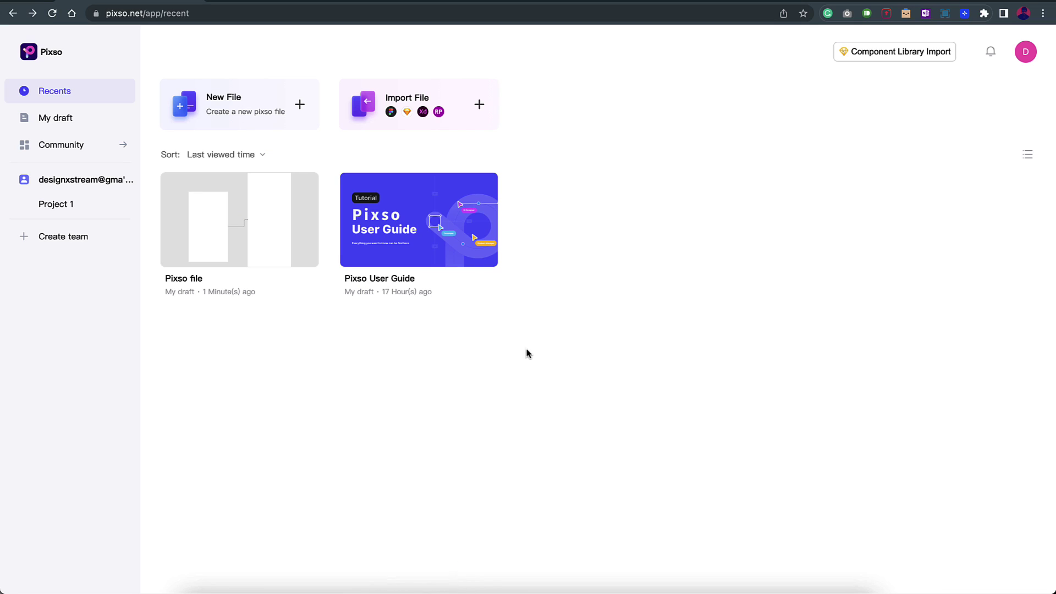
pyautogui.click(459, 110)
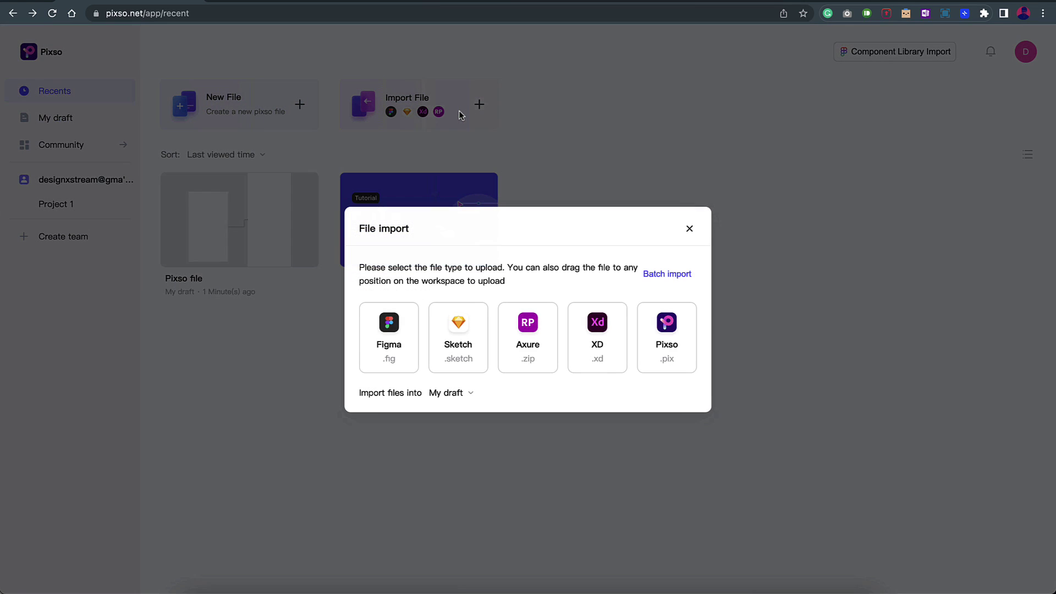
pyautogui.click(389, 349)
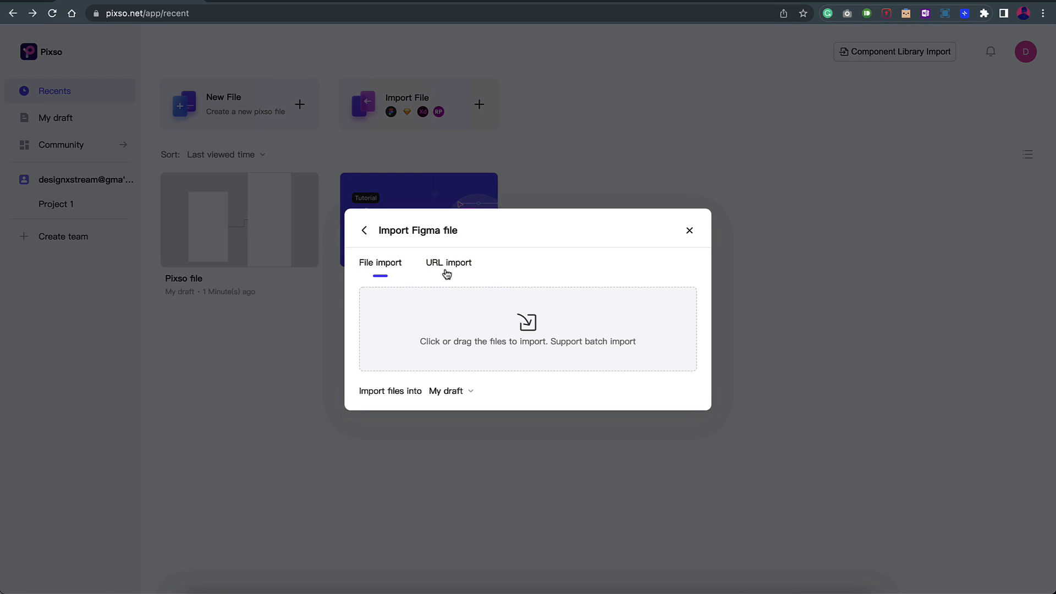
pyautogui.click(534, 327)
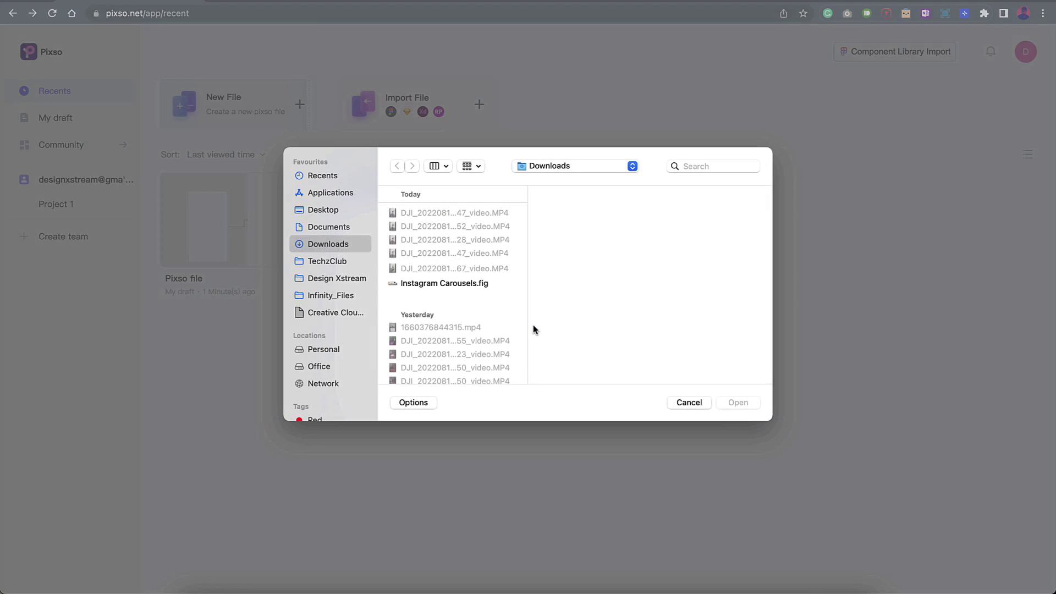
pyautogui.click(436, 289)
pyautogui.click(736, 405)
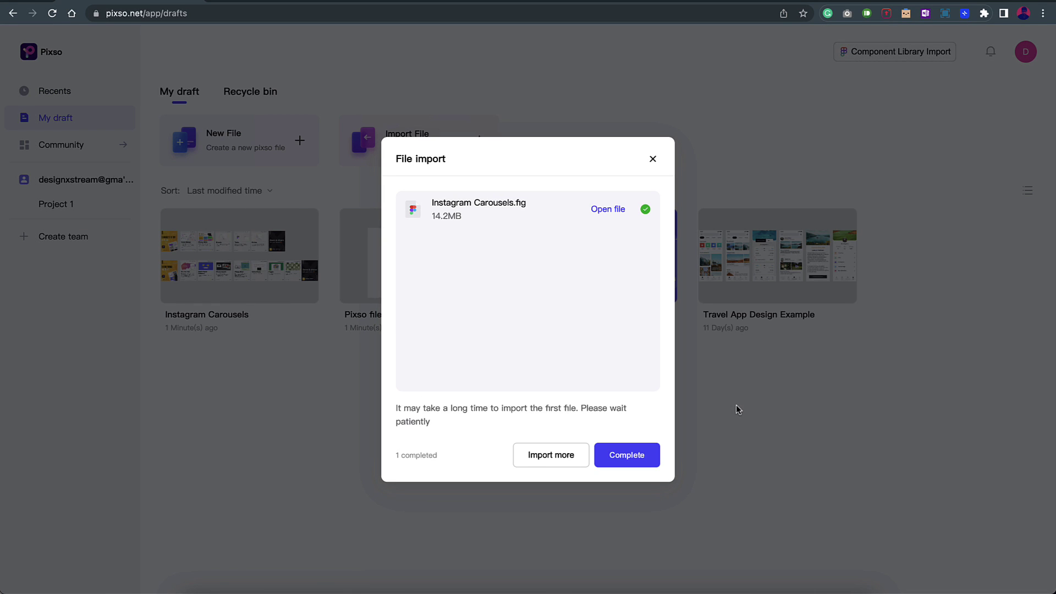
pyautogui.click(626, 462)
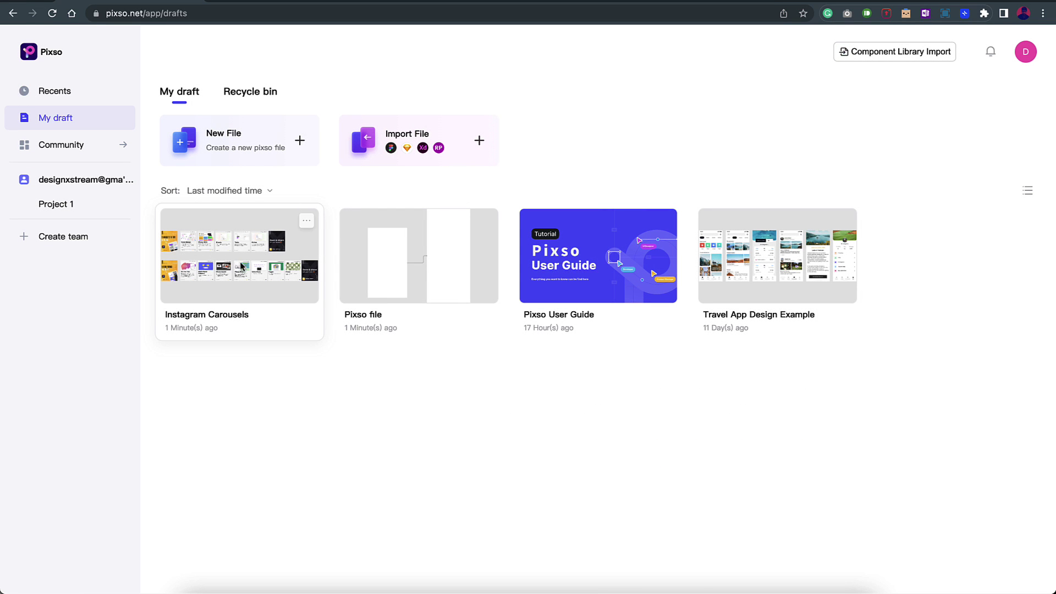
# Open the imported Instagram Carousels file and check its missing font replacement options without replacing anything
pyautogui.doubleClick(201, 275)
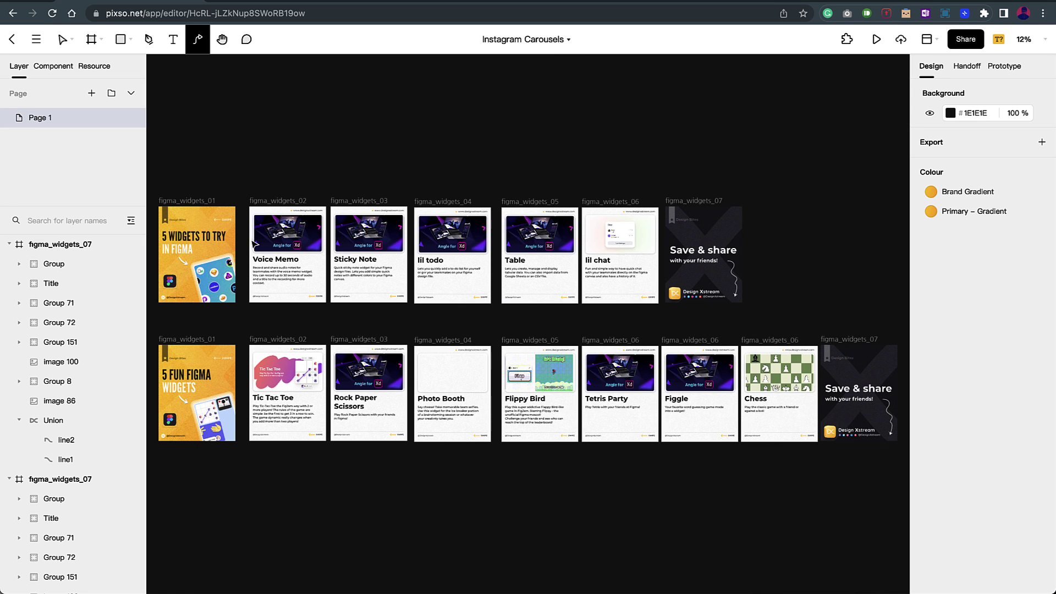
pyautogui.hscroll(-1, 377, 140)
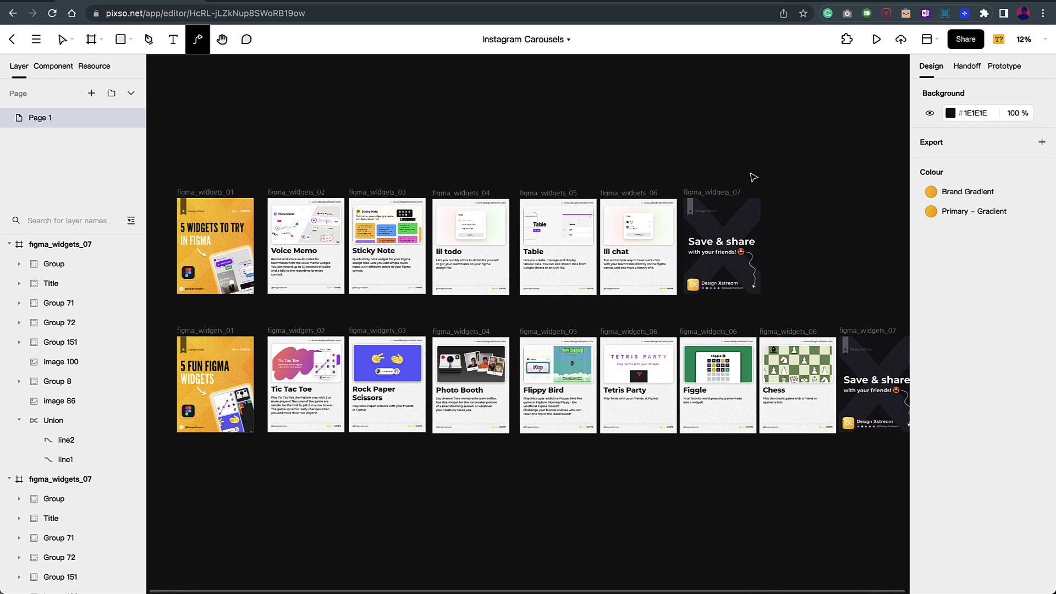
pyautogui.click(1000, 39)
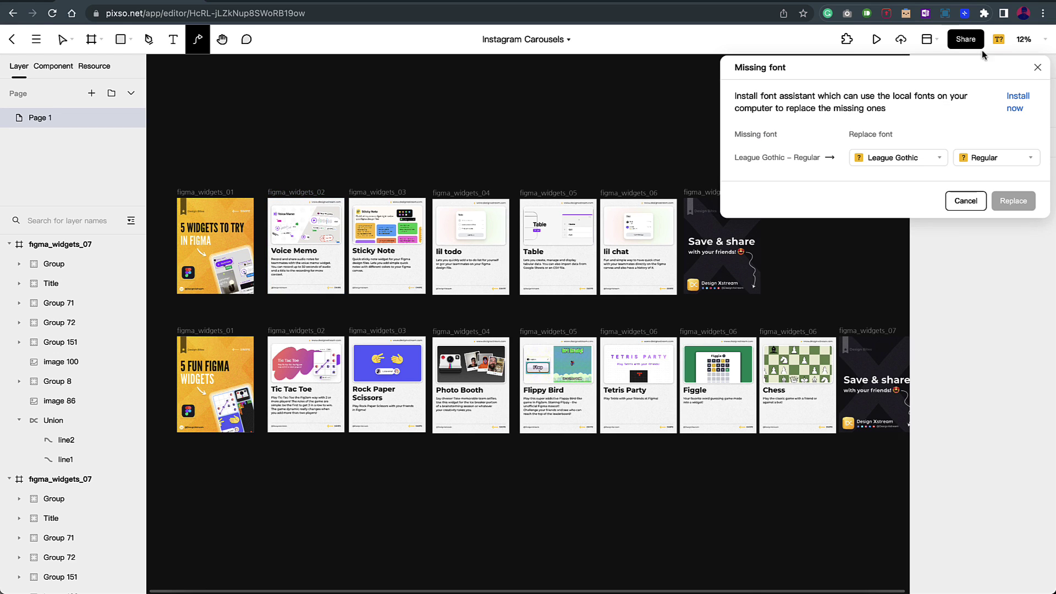
pyautogui.click(965, 202)
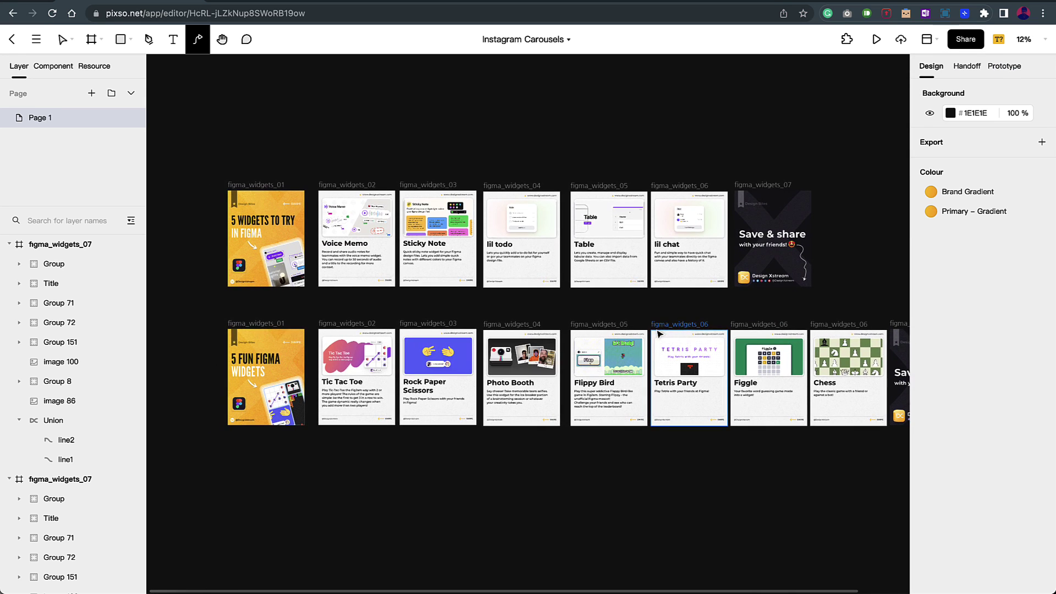
# Inspect the Voice Memo card's image layer and the blend mode of Image 86 in the lower row's orange cover frame
pyautogui.click(308, 222)
pyautogui.scroll(3, 167, 267)
pyautogui.scroll(2, 88, 330)
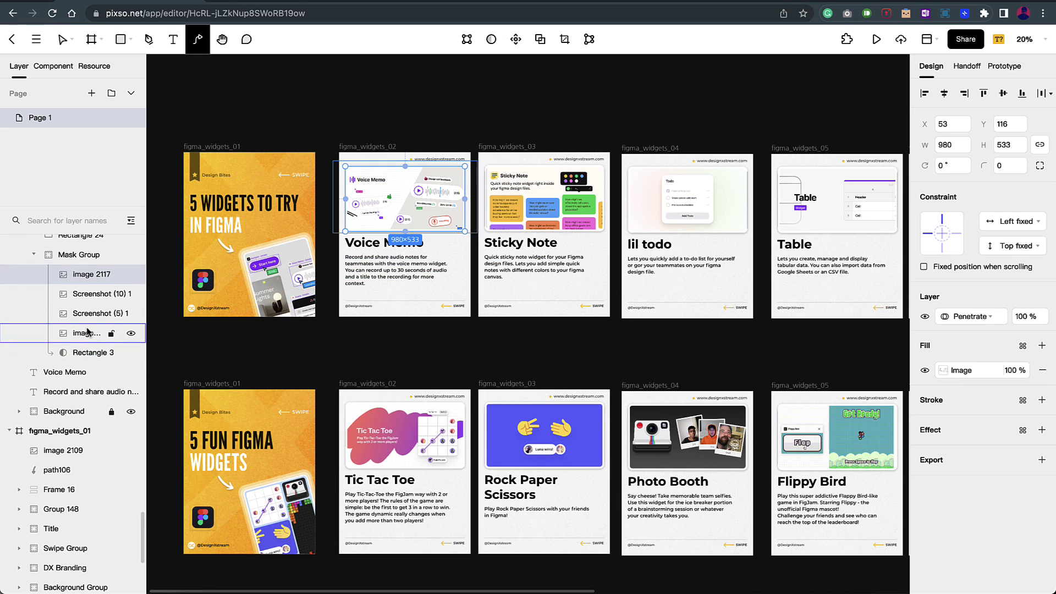
pyautogui.scroll(-1, 376, 333)
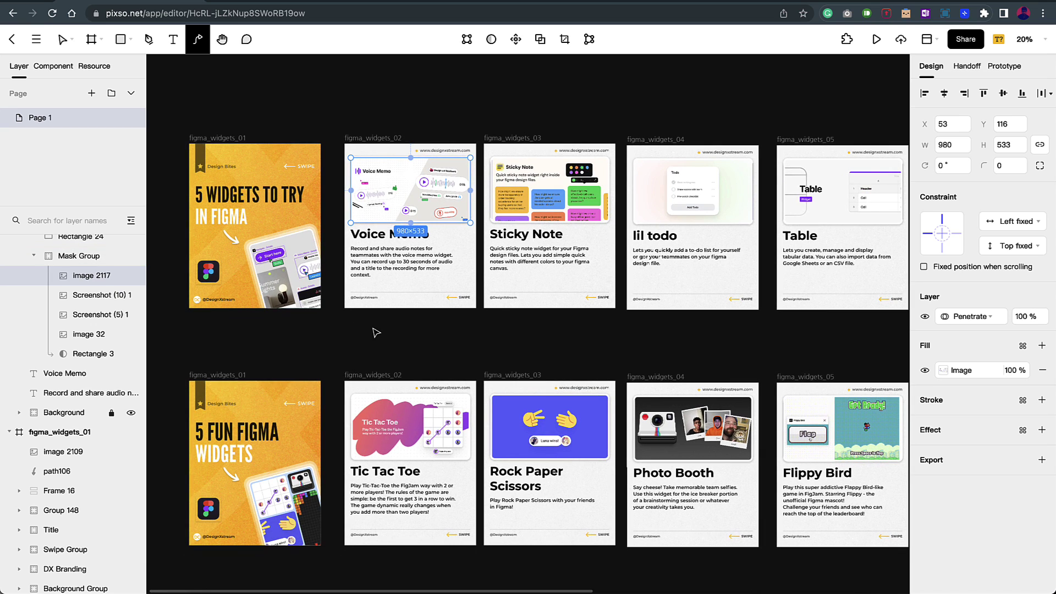
pyautogui.click(341, 300)
pyautogui.click(62, 350)
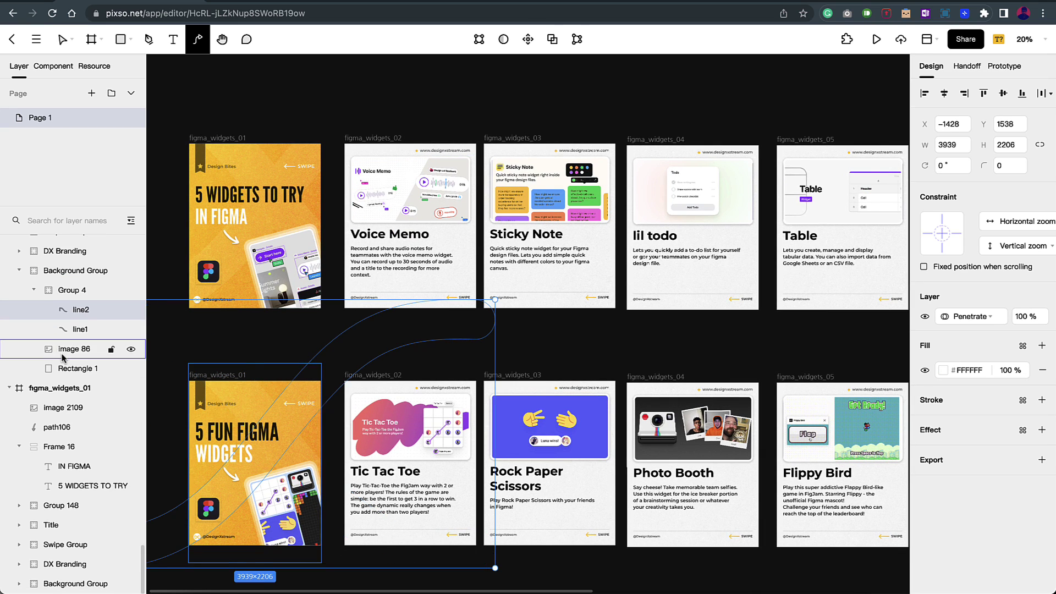
pyautogui.click(987, 319)
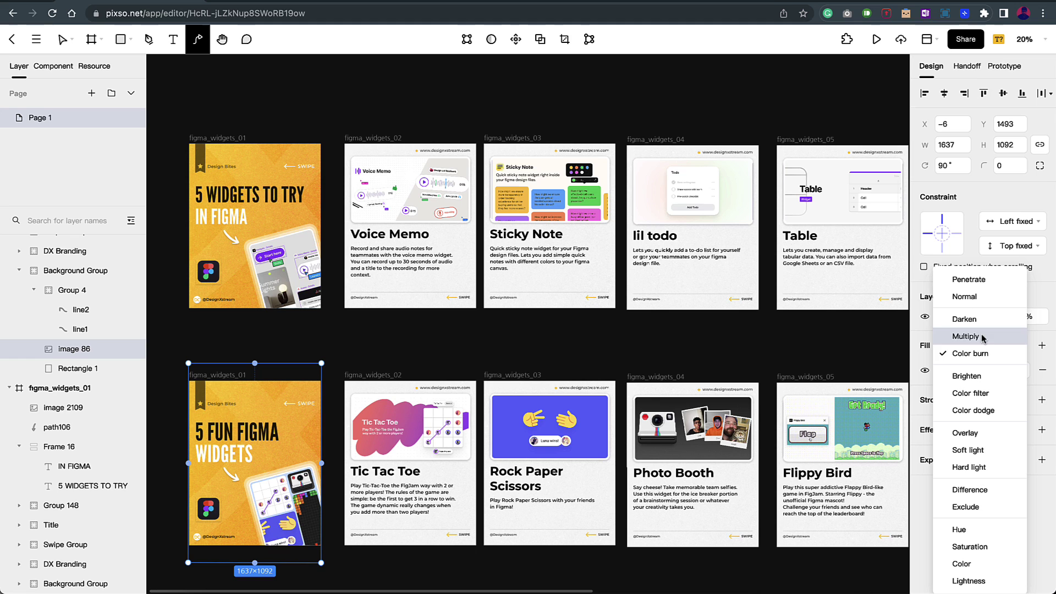
pyautogui.click(865, 356)
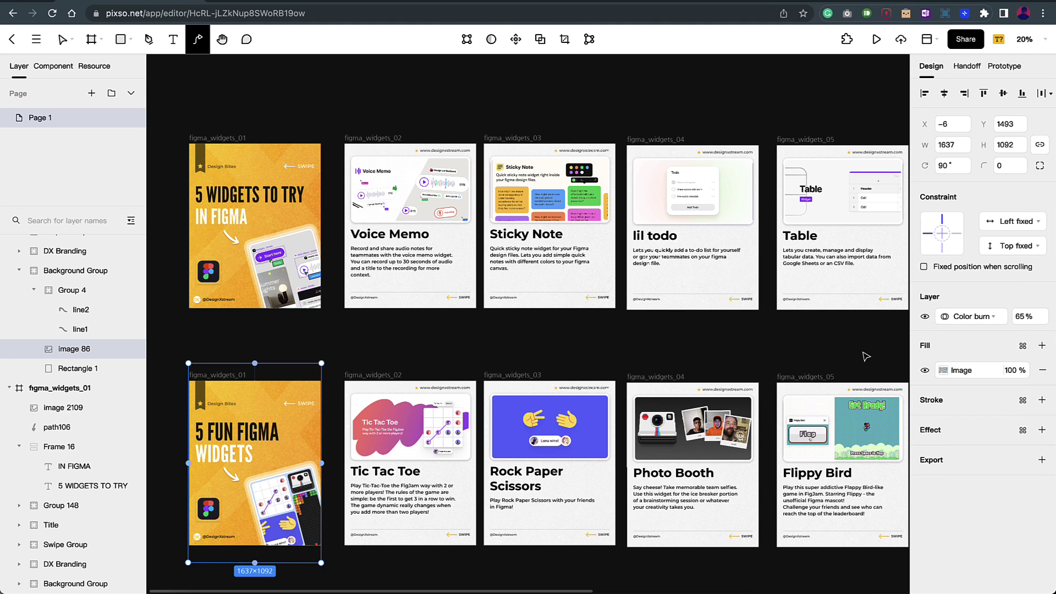
pyautogui.click(866, 357)
pyautogui.scroll(-5, 825, 330)
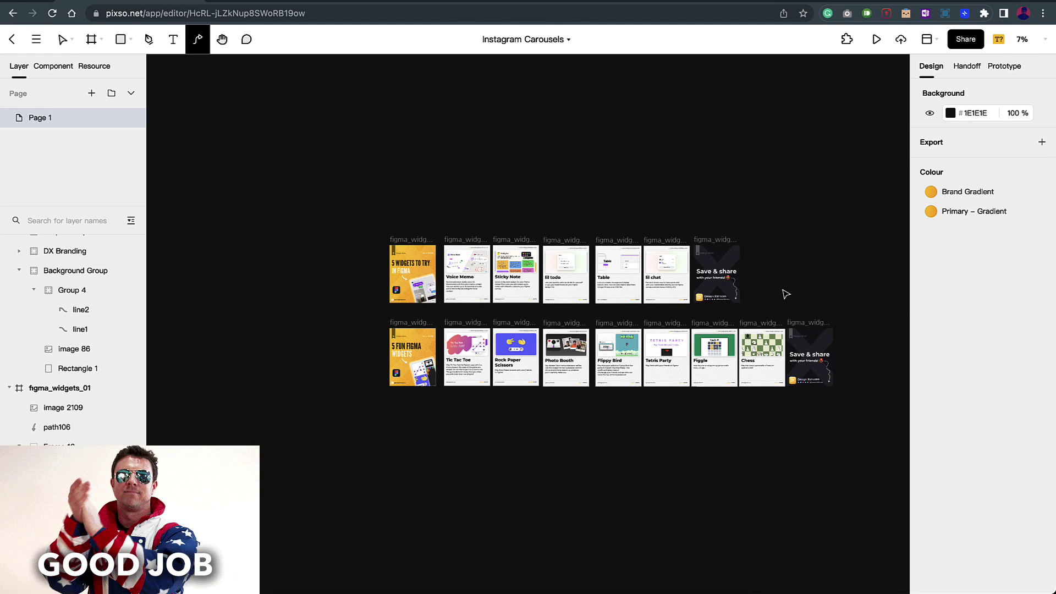
pyautogui.hscroll(2, 786, 295)
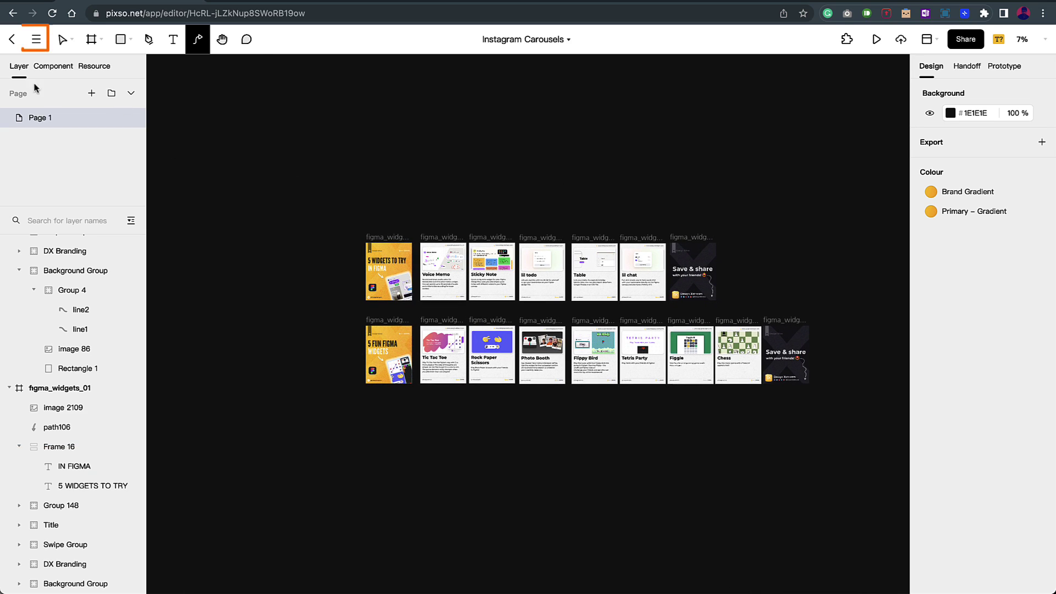
# Export the Instagram Carousels file as a Sketch file (*.sketch)
pyautogui.click(35, 41)
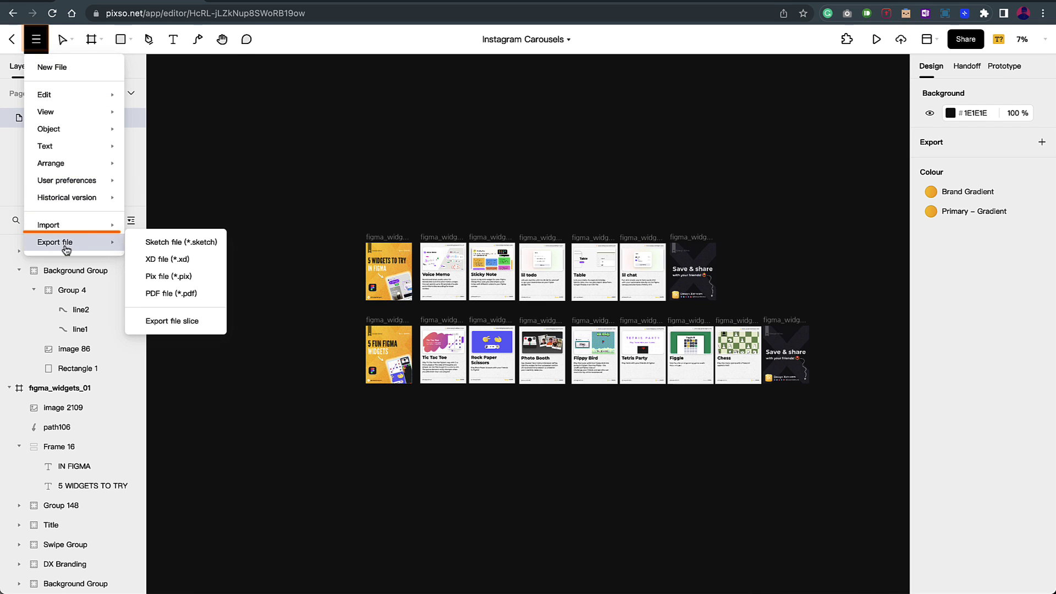
pyautogui.click(83, 246)
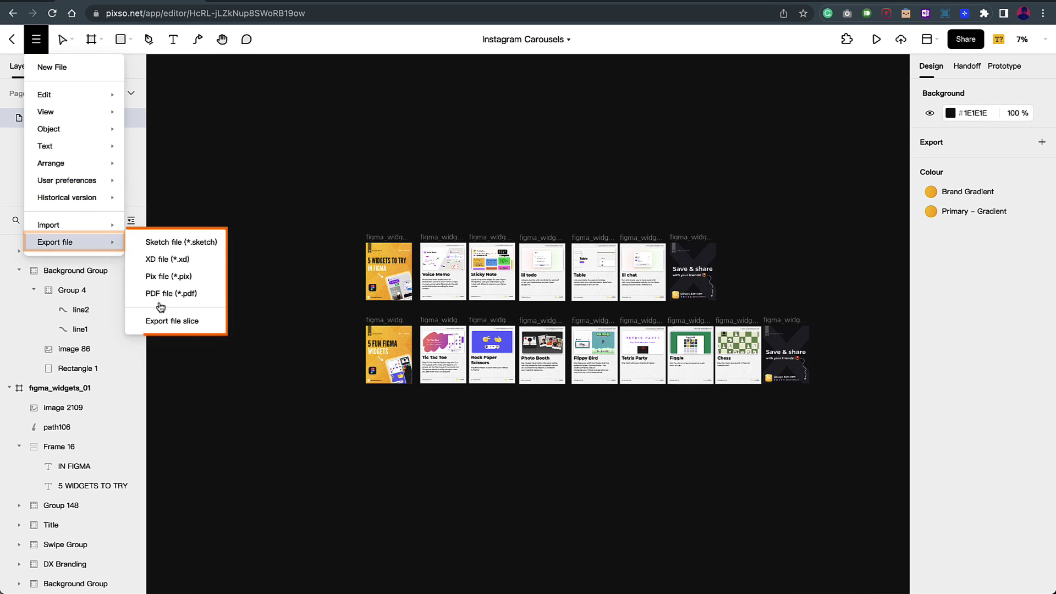
pyautogui.click(172, 244)
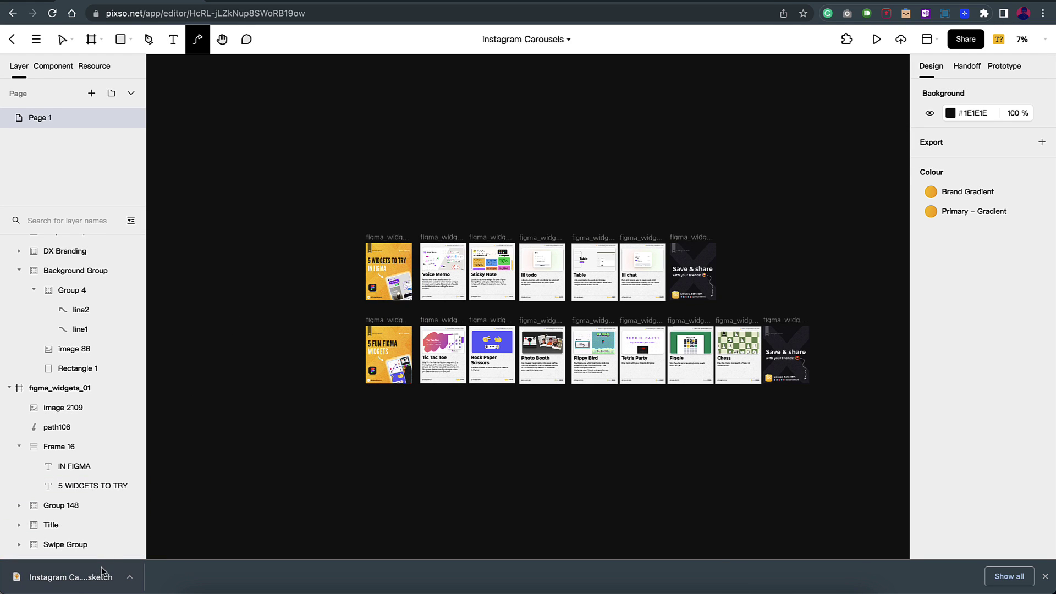
# Export the Instagram Carousels file as an XD file (*.xd)
pyautogui.click(37, 47)
pyautogui.moveTo(82, 246)
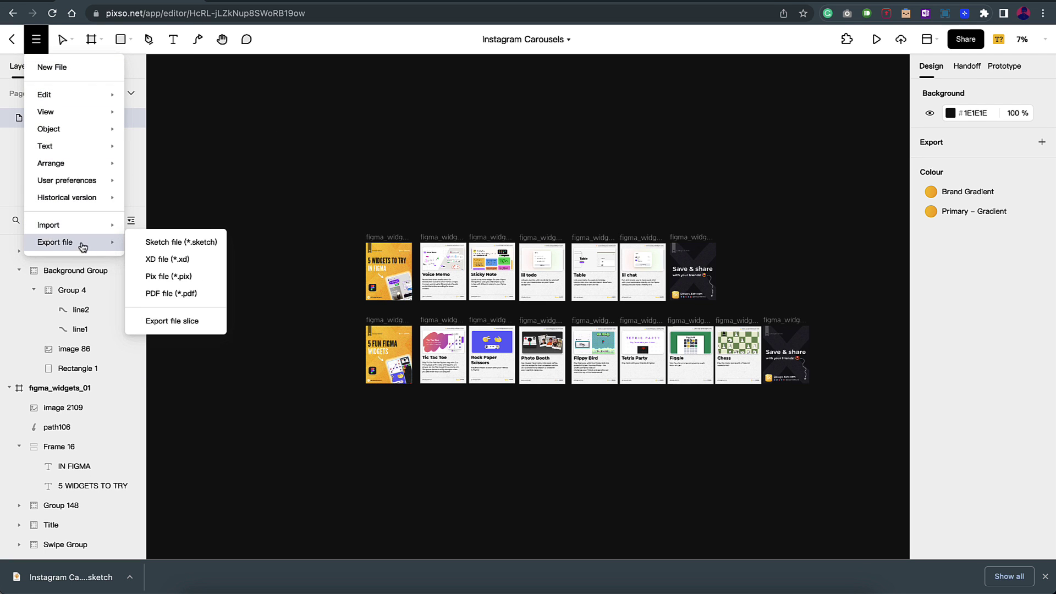
pyautogui.click(172, 261)
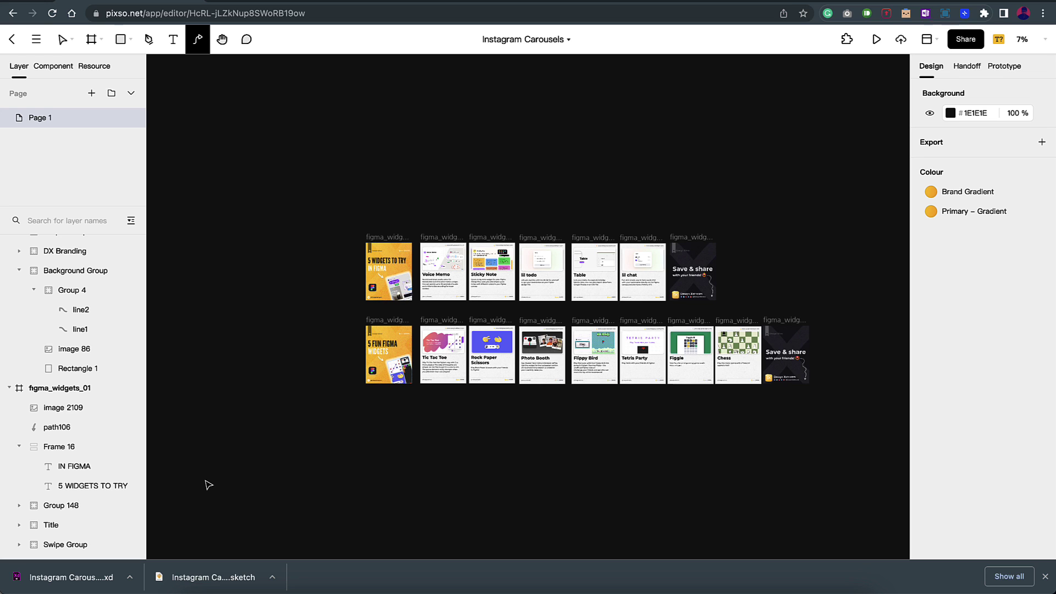
# Open the exported Instagram Carousels Sketch file in Sketch and set the upper orange cover's image 86 to Color Burn blending
pyautogui.click(190, 582)
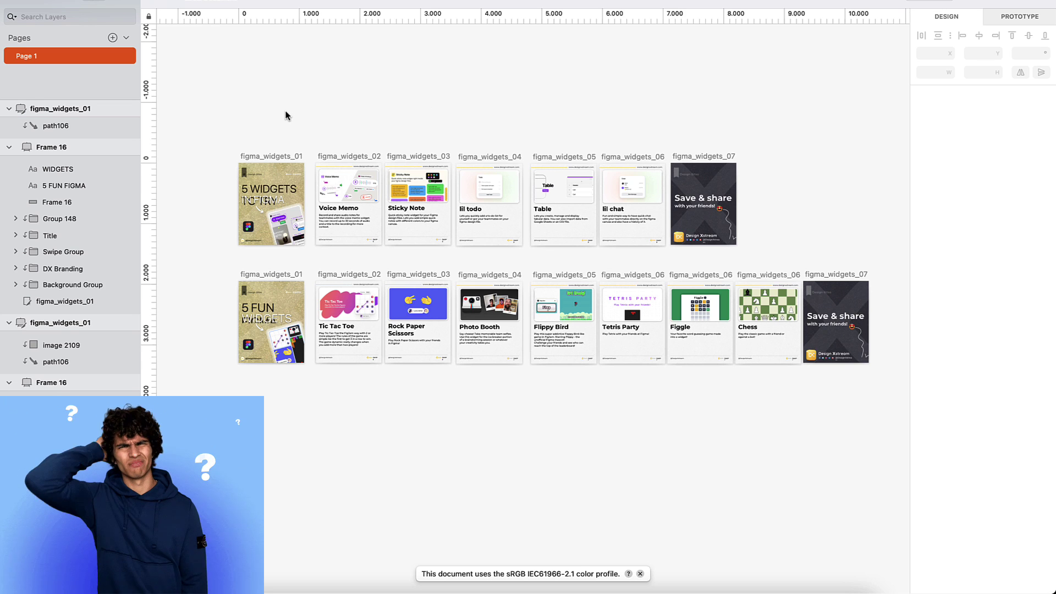
pyautogui.click(302, 203)
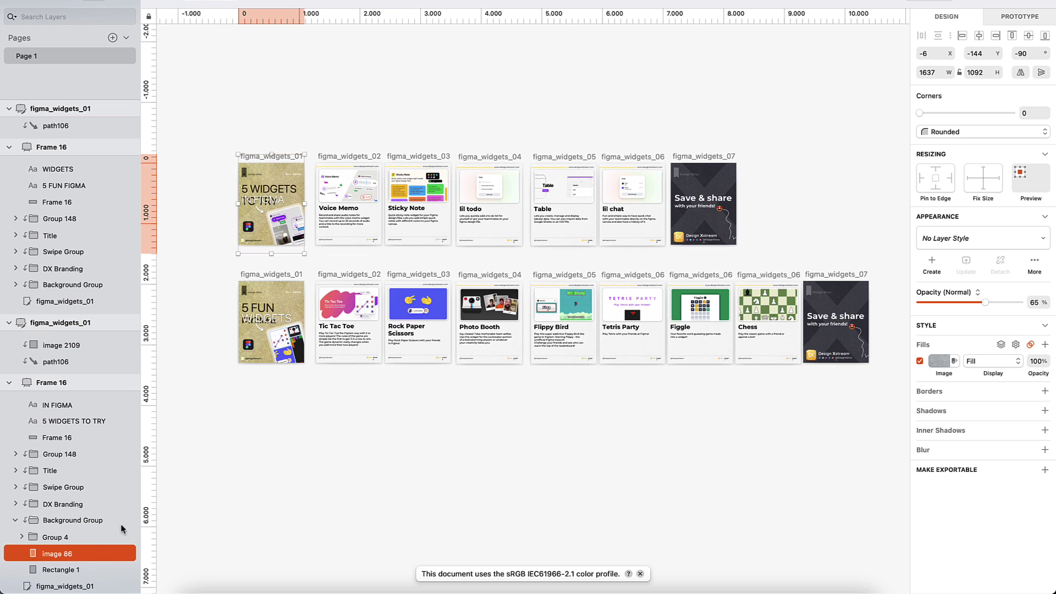
pyautogui.click(979, 294)
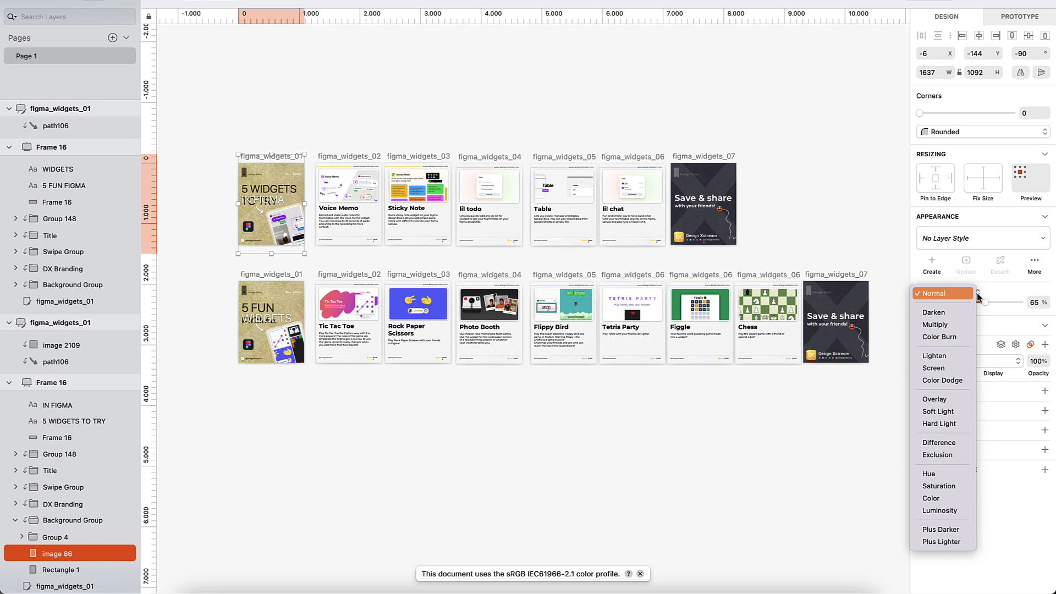
pyautogui.click(927, 339)
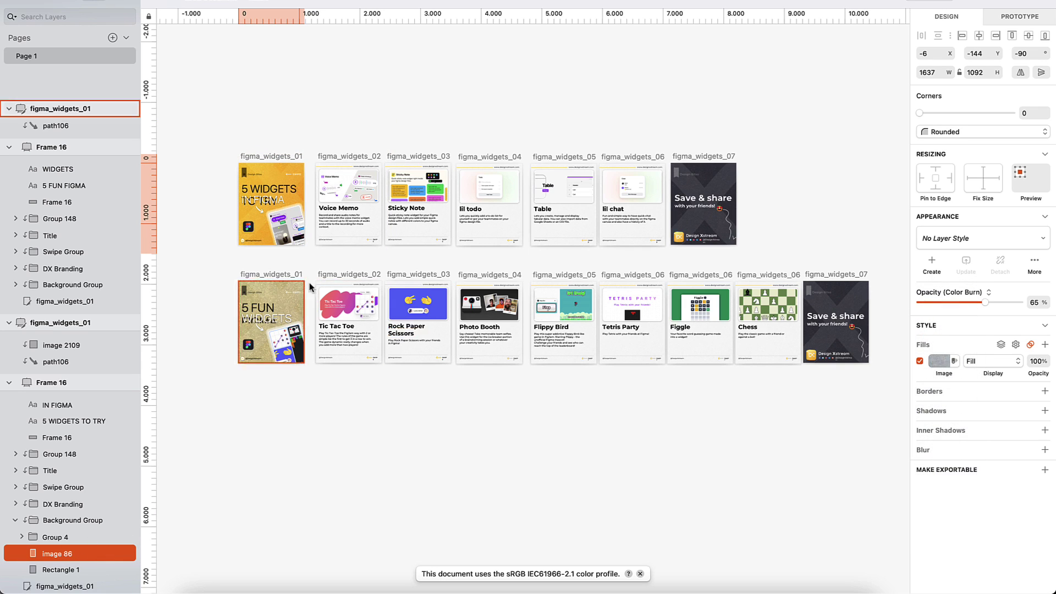
# Examine the remaining artboards of the Sketch export, including the image layer of the Tic Tac Toe card
pyautogui.click(238, 263)
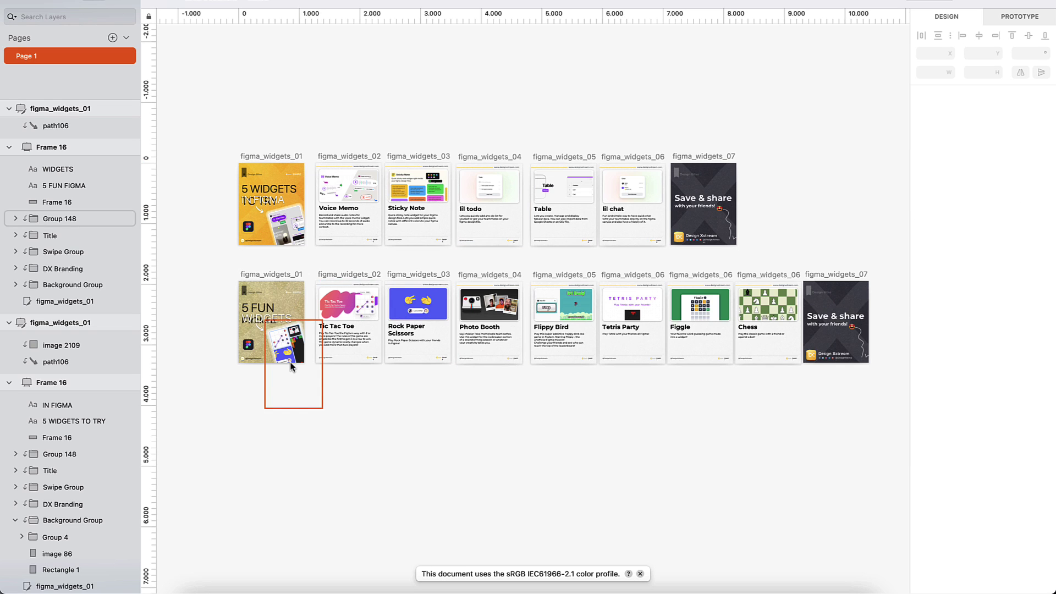
pyautogui.click(354, 311)
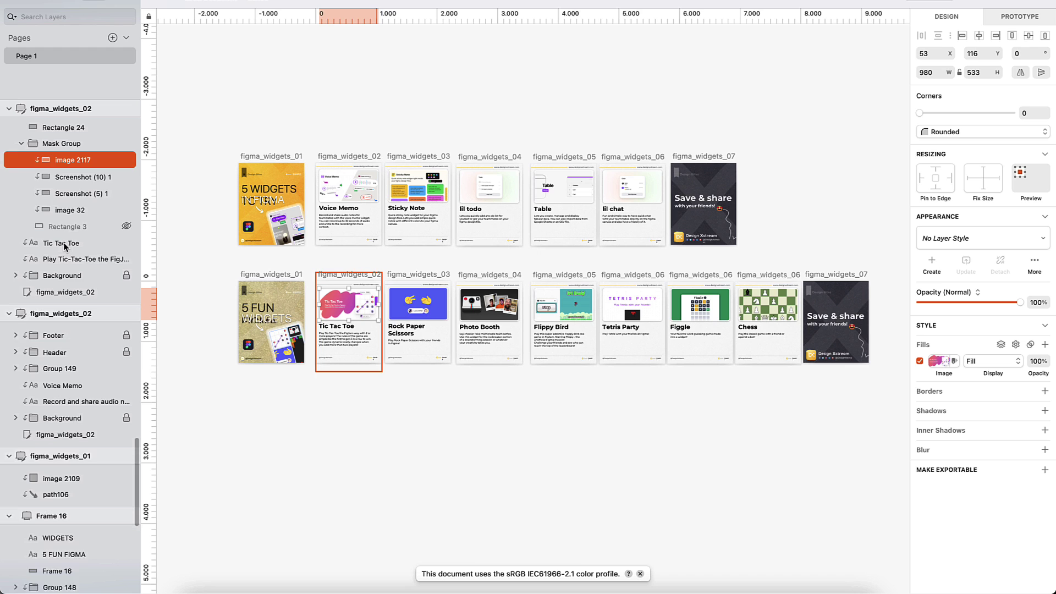
pyautogui.click(458, 111)
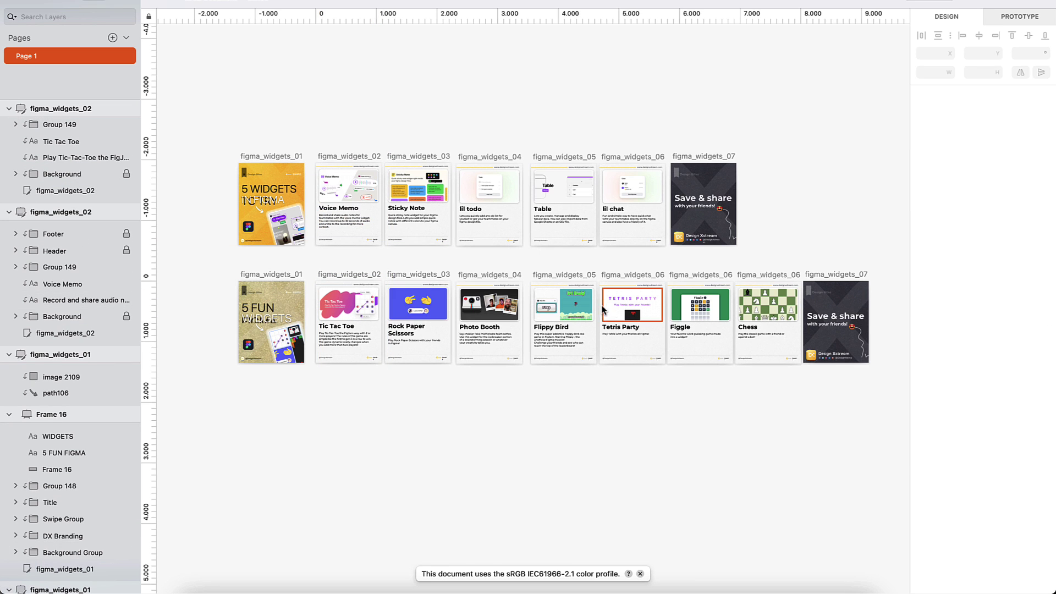
pyautogui.scroll(5, 585, 218)
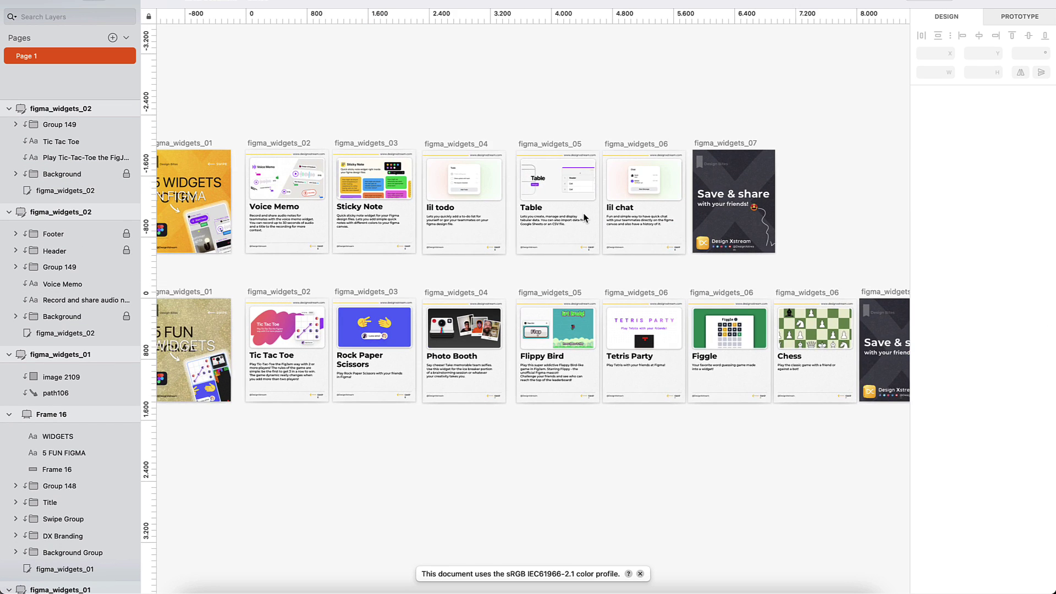
pyautogui.hscroll(-3, 585, 218)
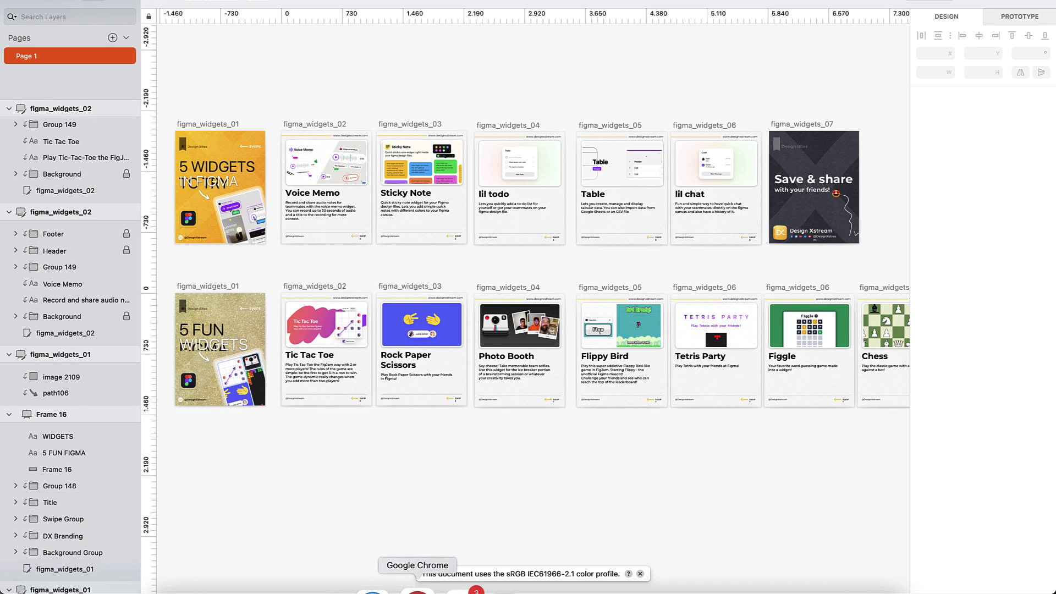
# Open the exported Instagram Carousels XD file in Adobe XD and examine how both rows of artboards were converted
pyautogui.click(417, 585)
pyautogui.click(44, 578)
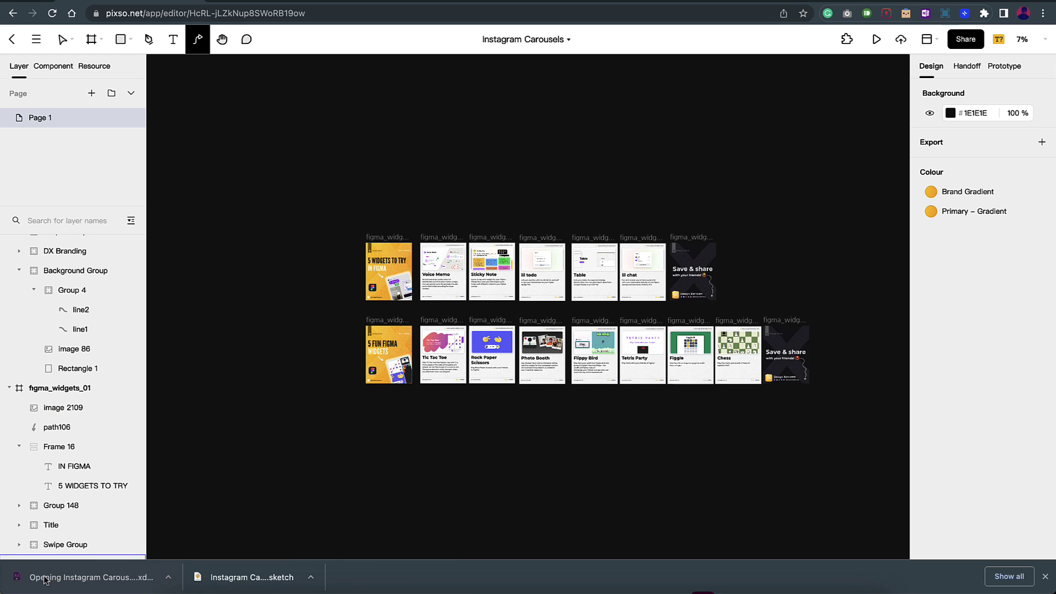
pyautogui.click(561, 185)
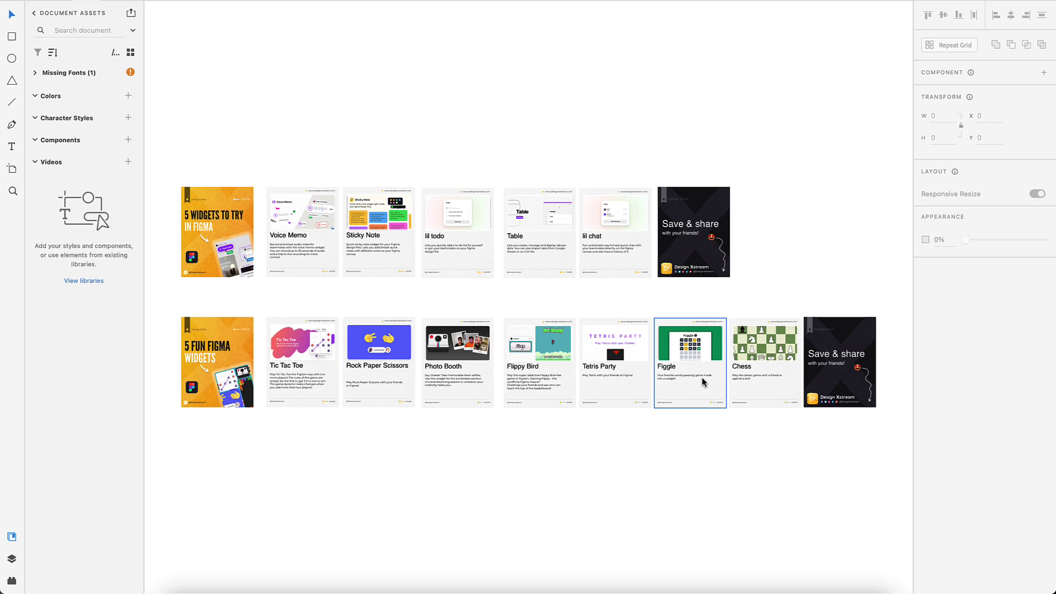
pyautogui.click(633, 359)
pyautogui.click(643, 476)
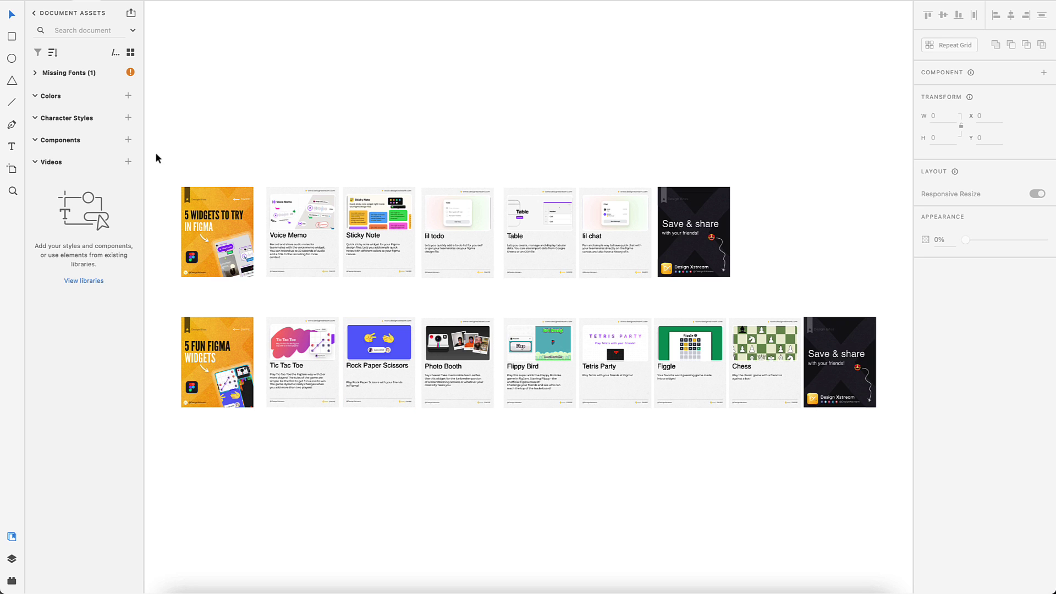
# Switch back to Pixso, return to the drafts overview and import Instagram Carousels.xd as an XD file into My draft
pyautogui.click(60, 0)
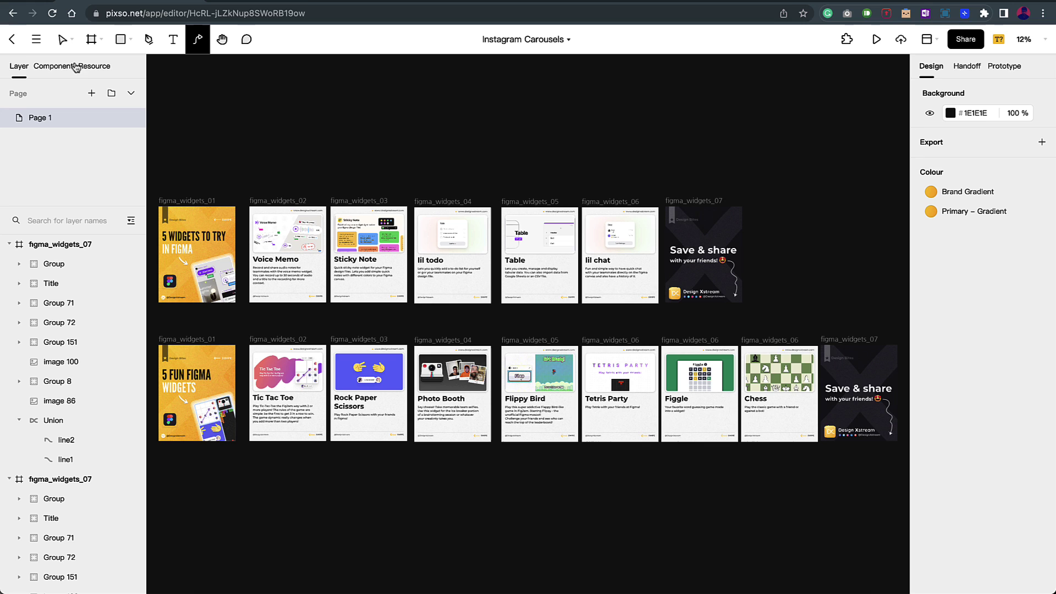
pyautogui.click(12, 40)
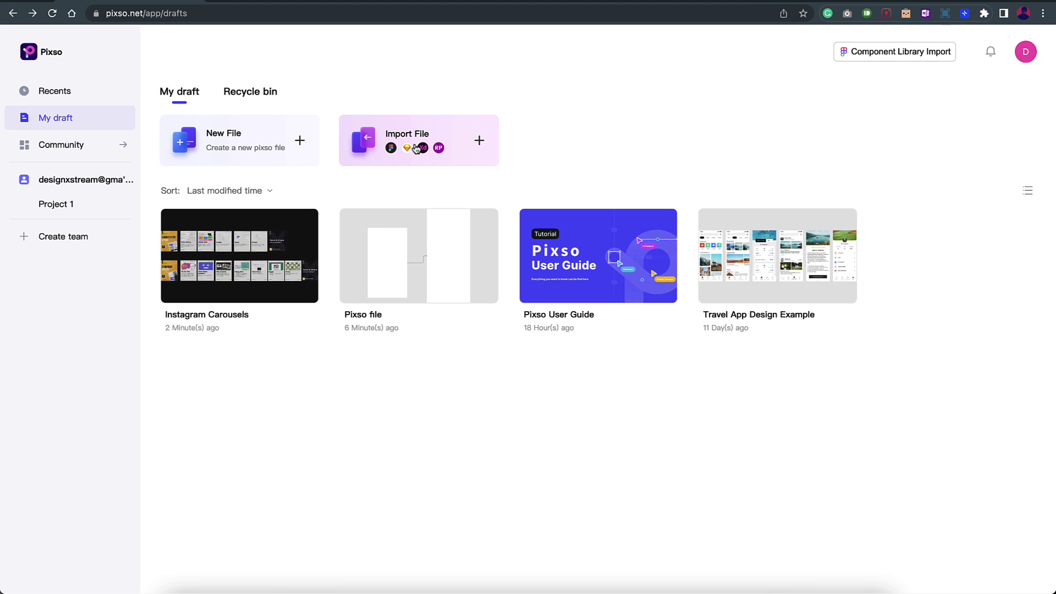
pyautogui.click(416, 149)
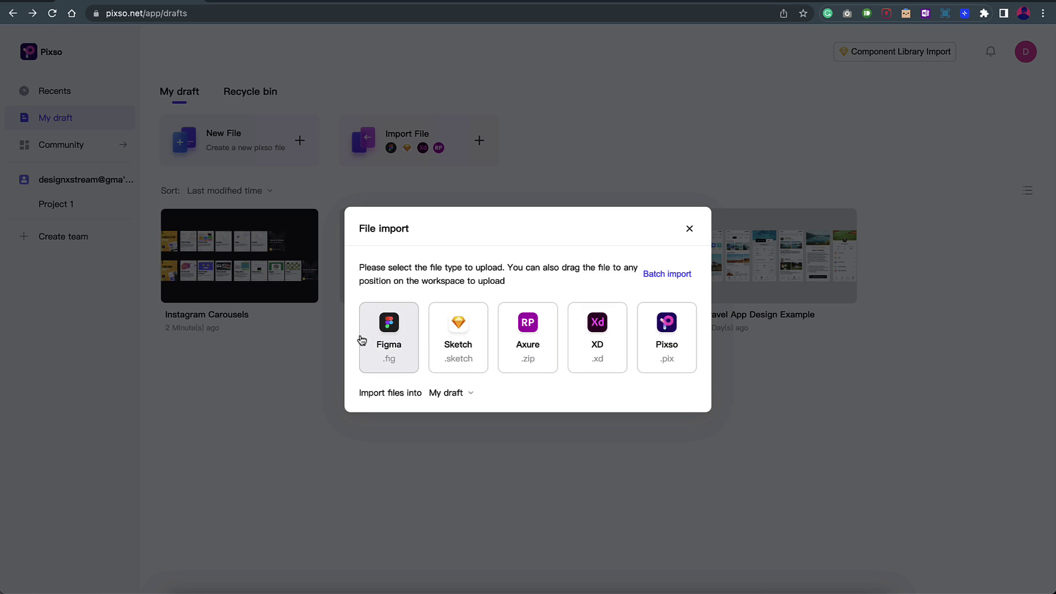
pyautogui.click(594, 336)
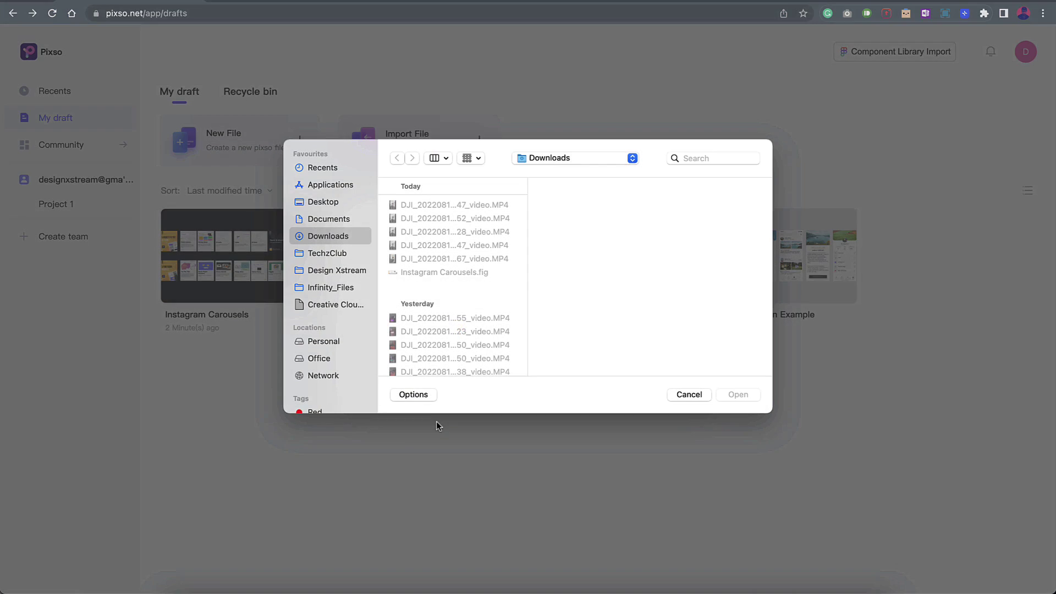
pyautogui.click(468, 311)
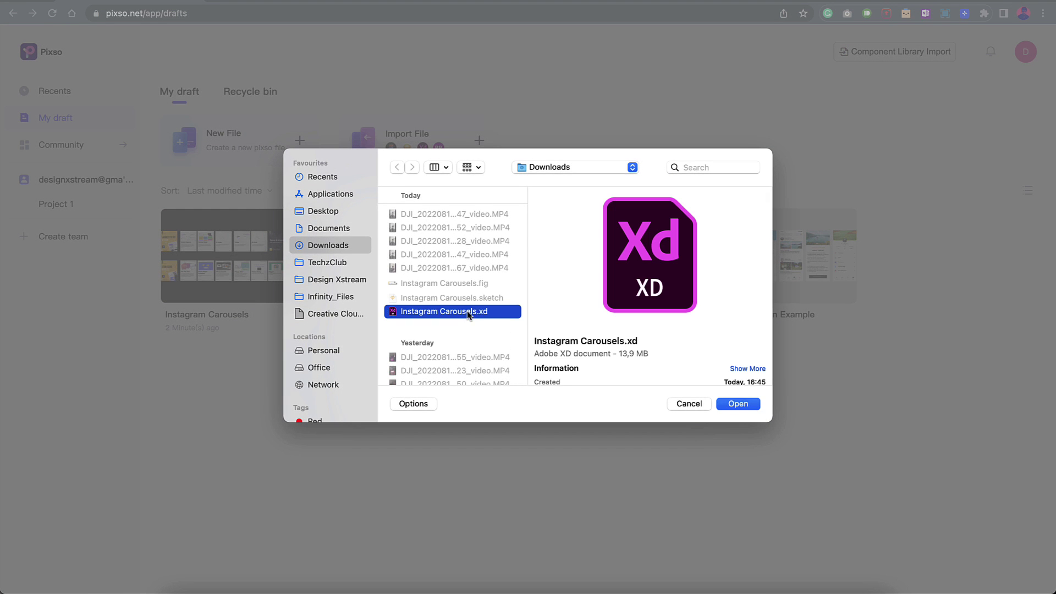
pyautogui.click(738, 407)
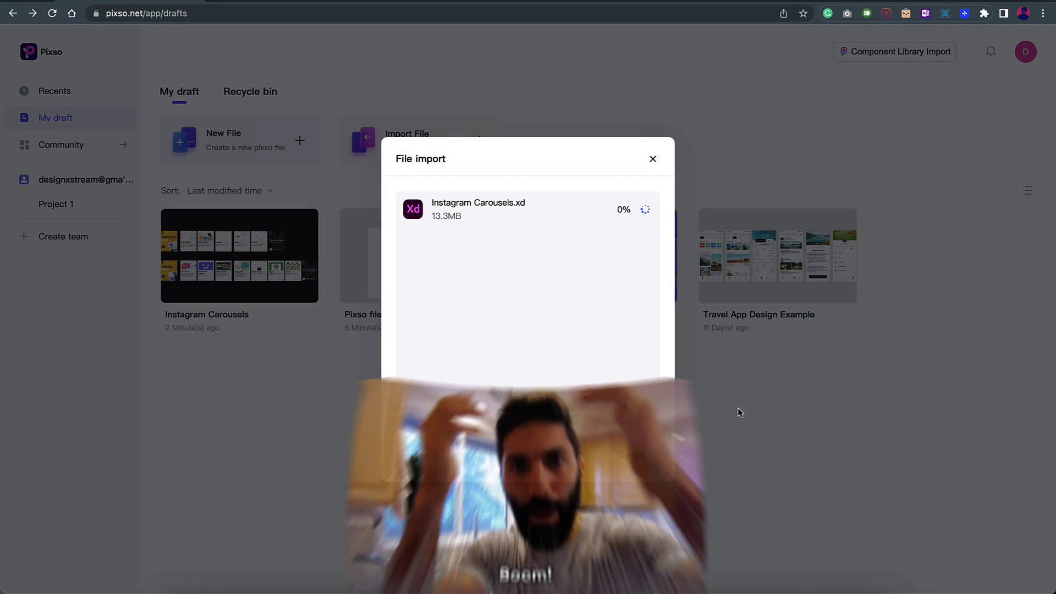